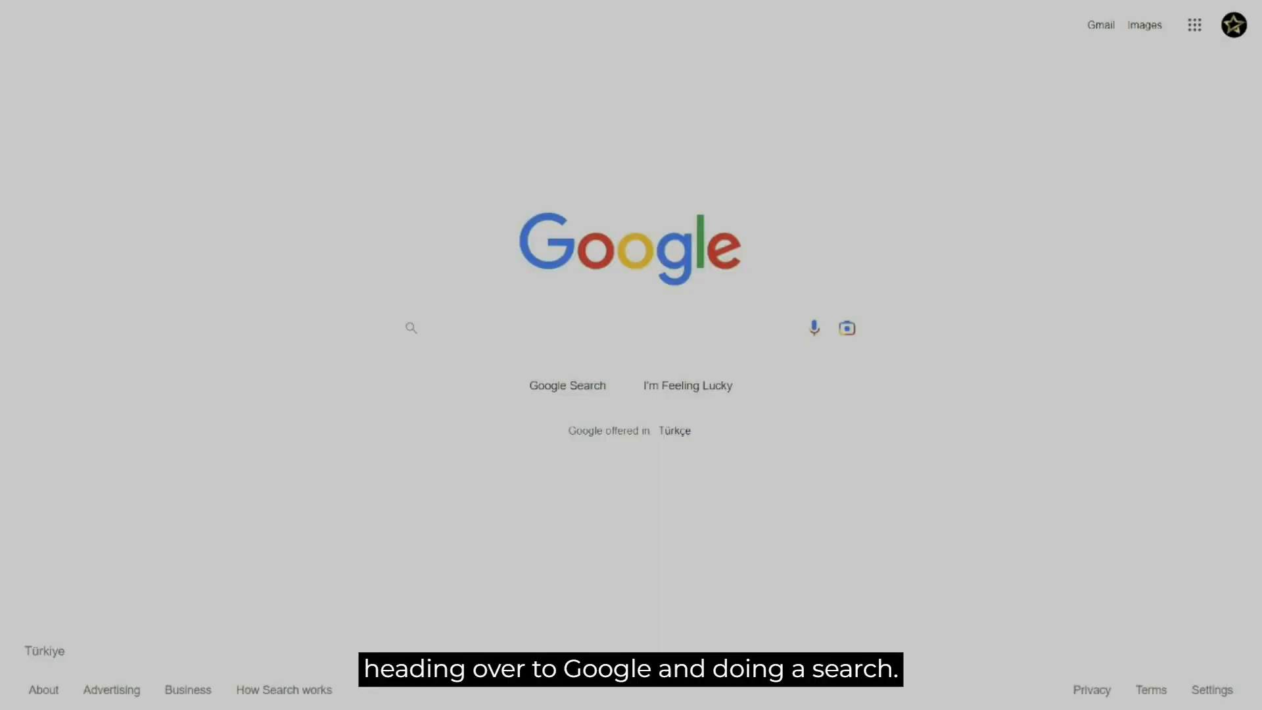
Search Google for "how to export contacts from active campaign".
text(how to export co)
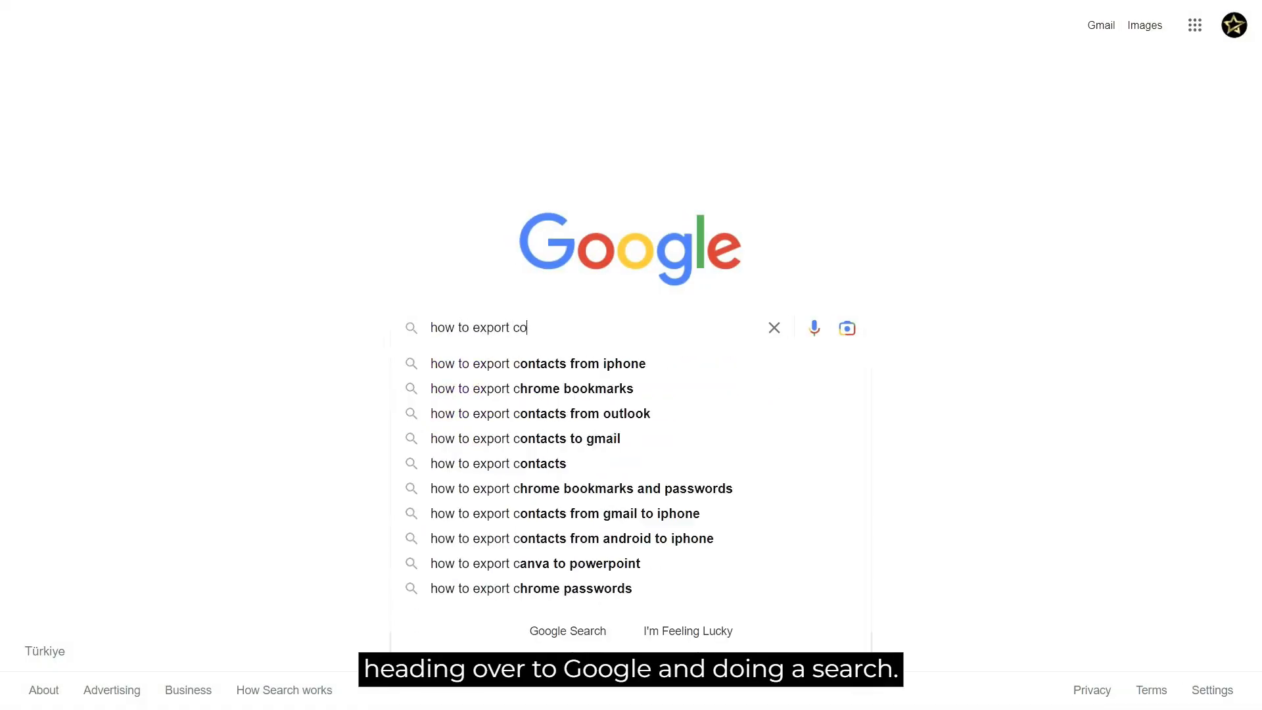
text(ntacts from ac)
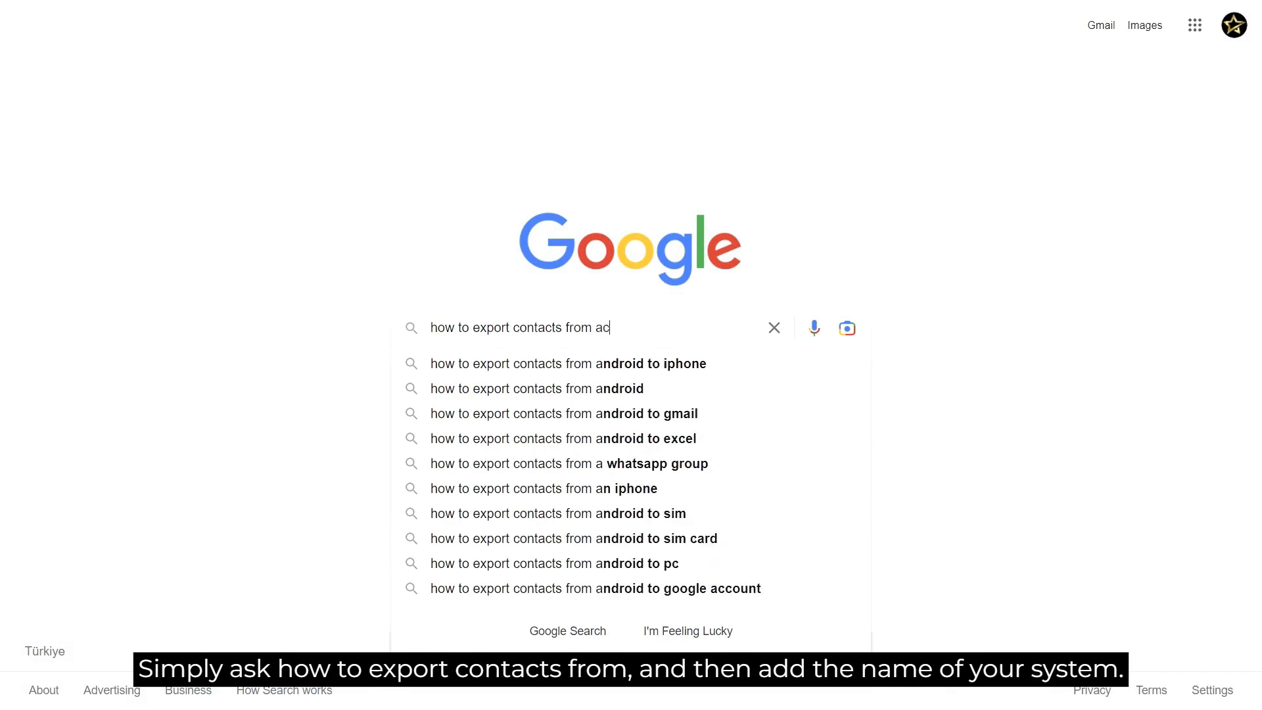
text(tive campaign)
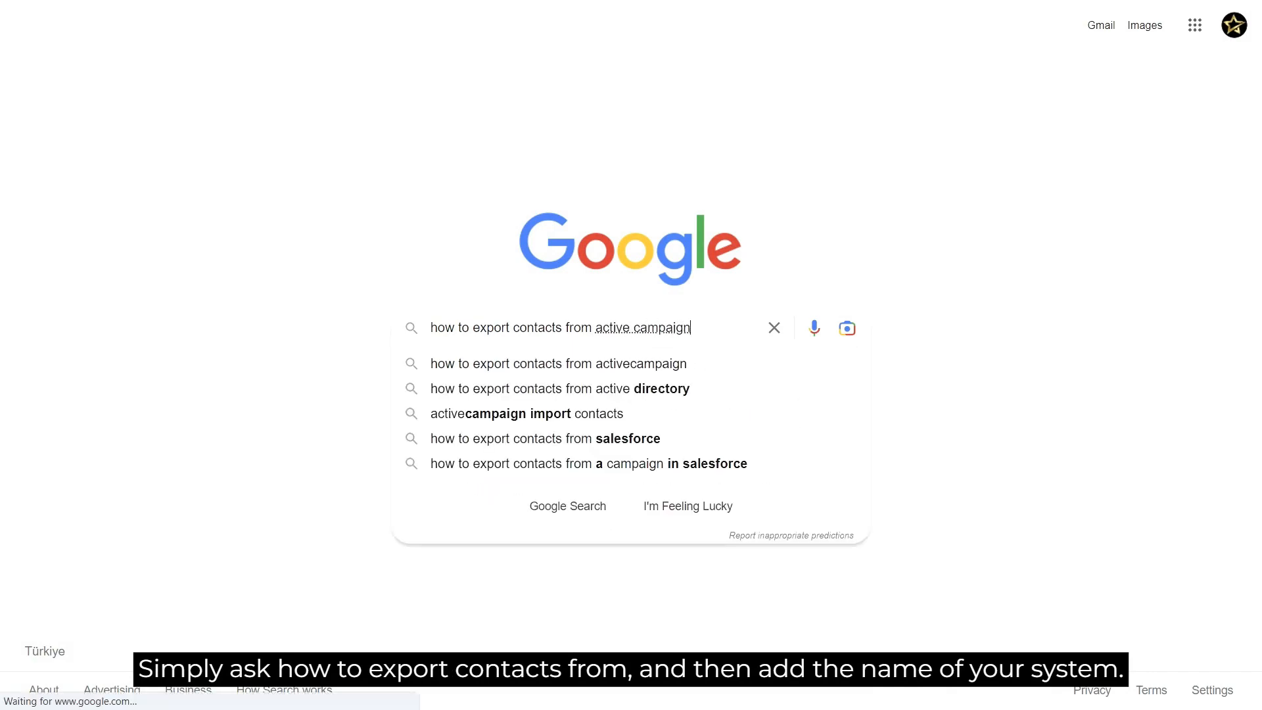
scroll(427, 362, down, 3)
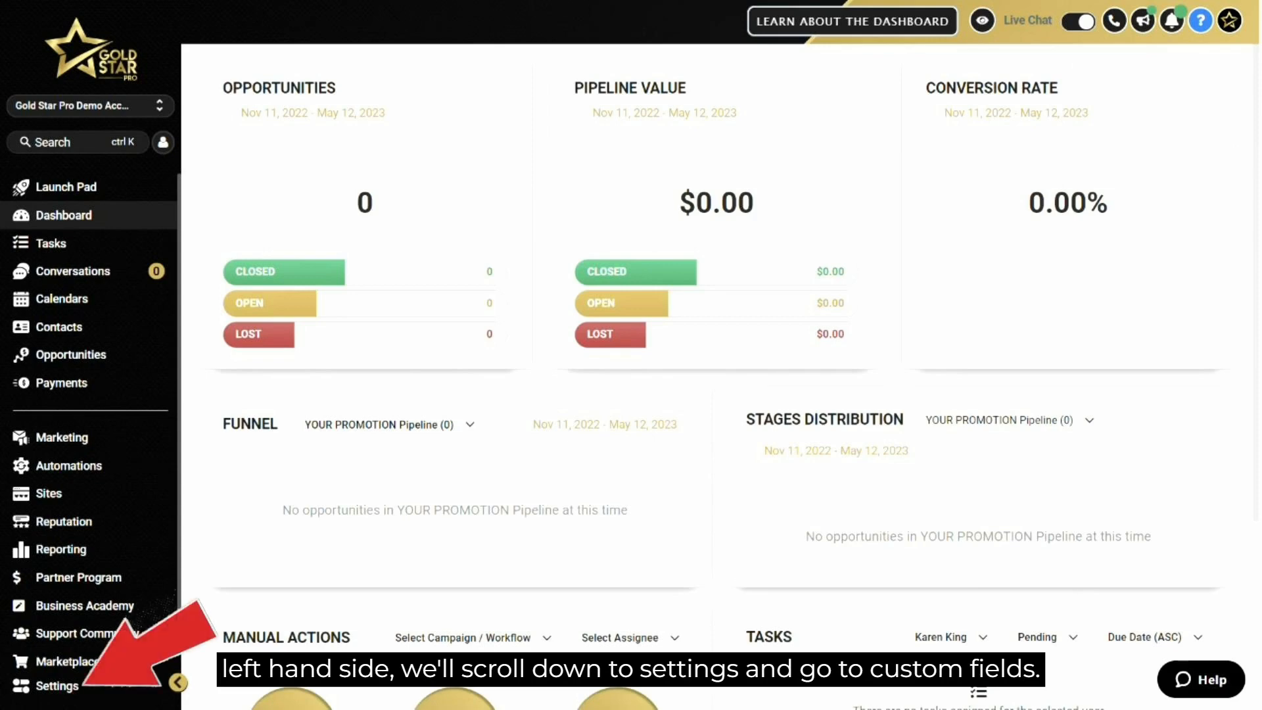
Open the Custom Fields settings and start a new custom field, comparing Dropdown (Single) with Radio Select and choosing Radio Select.
click(57, 685)
click(50, 531)
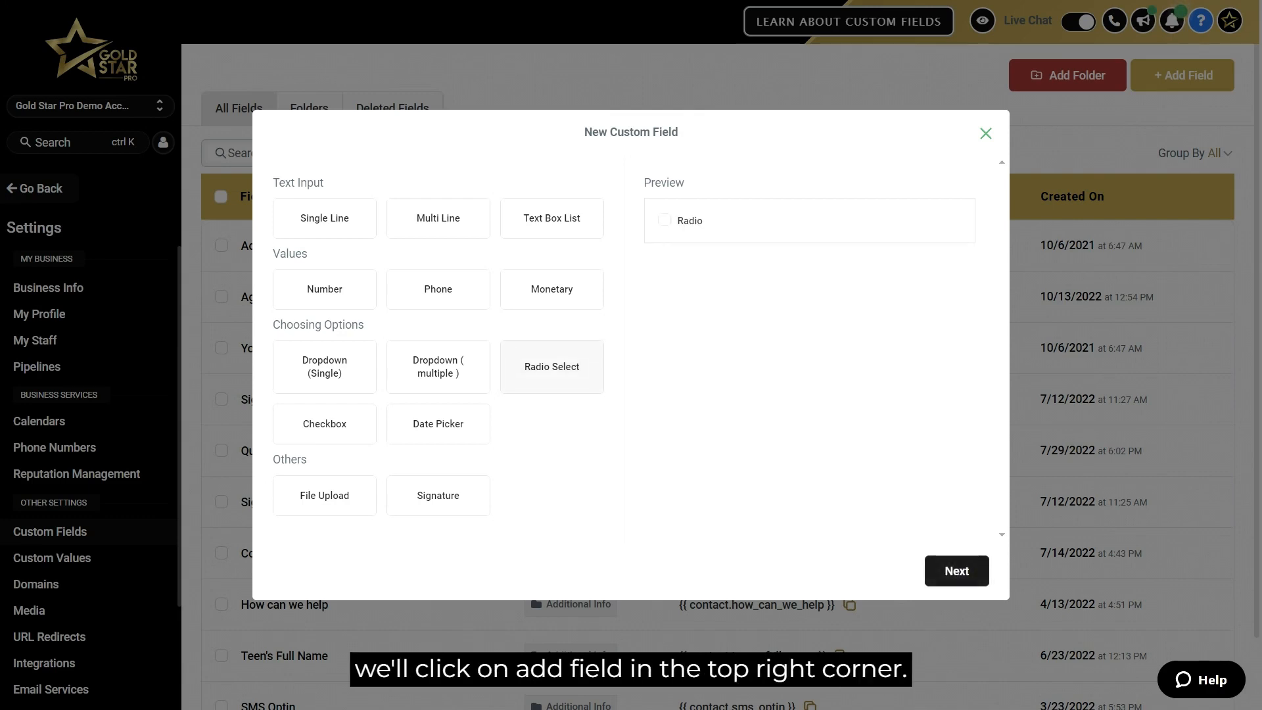
click(325, 367)
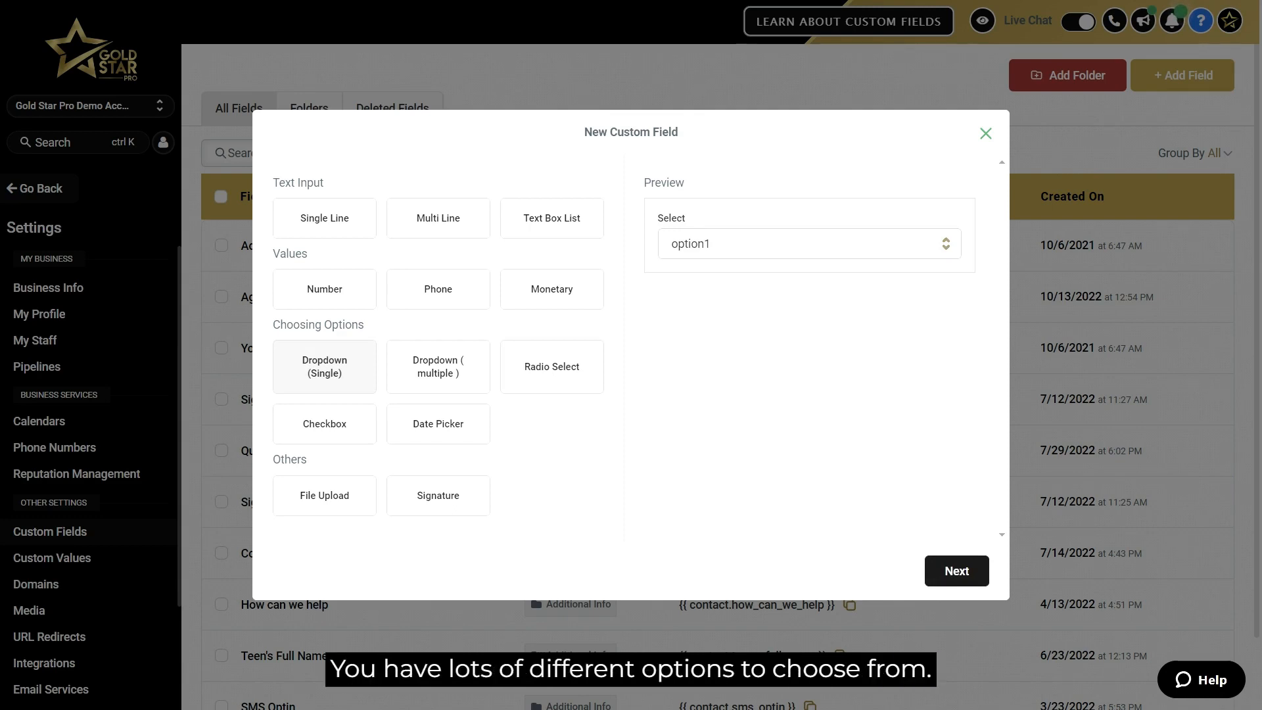
click(552, 367)
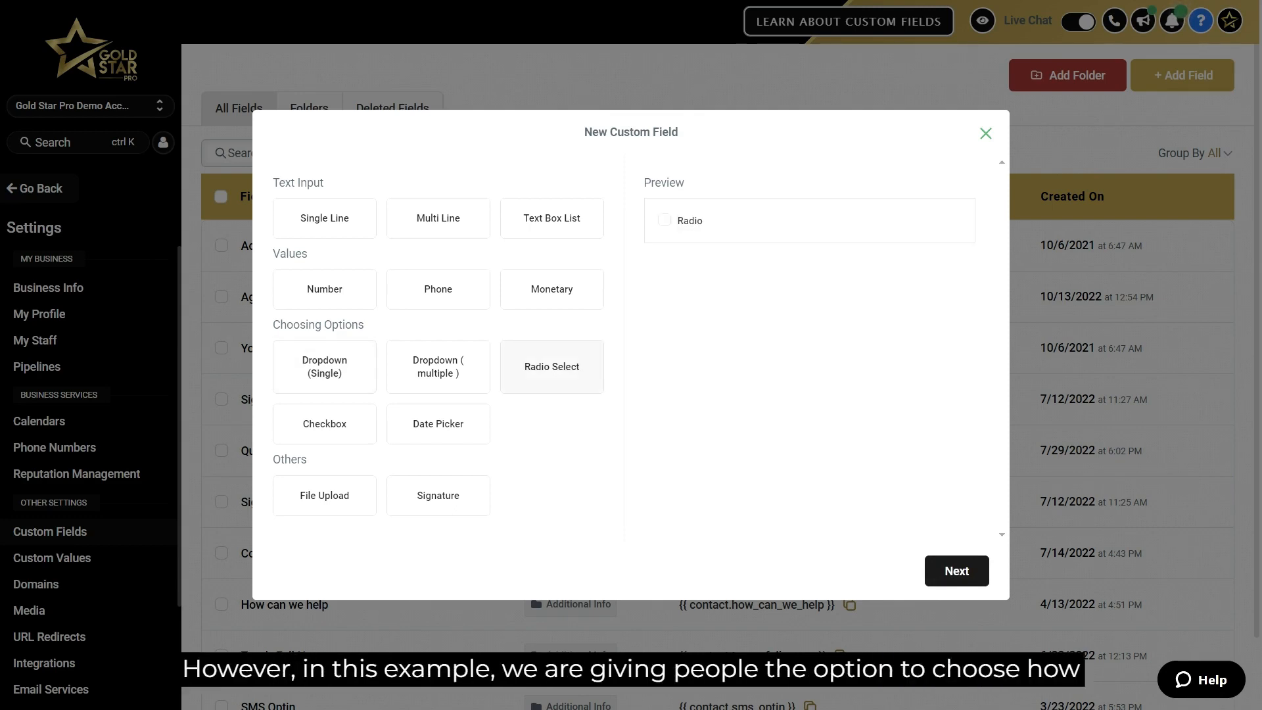
key(alt+Tab)
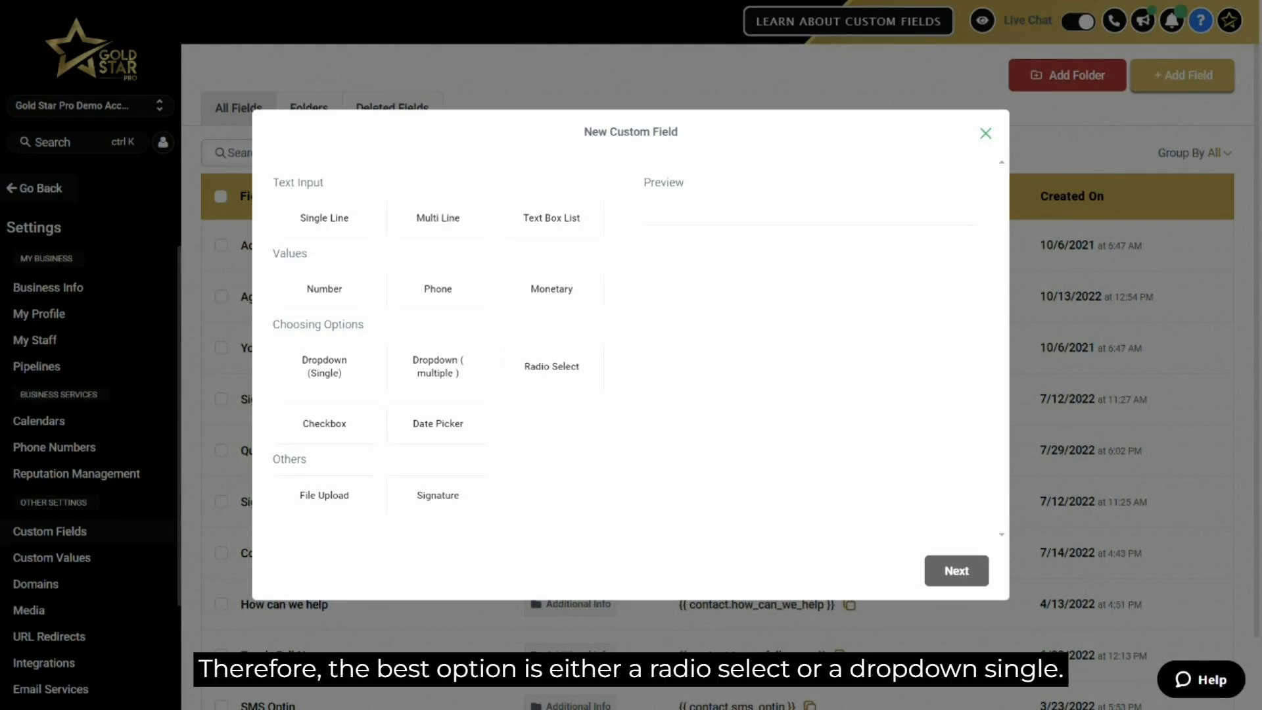
click(551, 366)
click(324, 366)
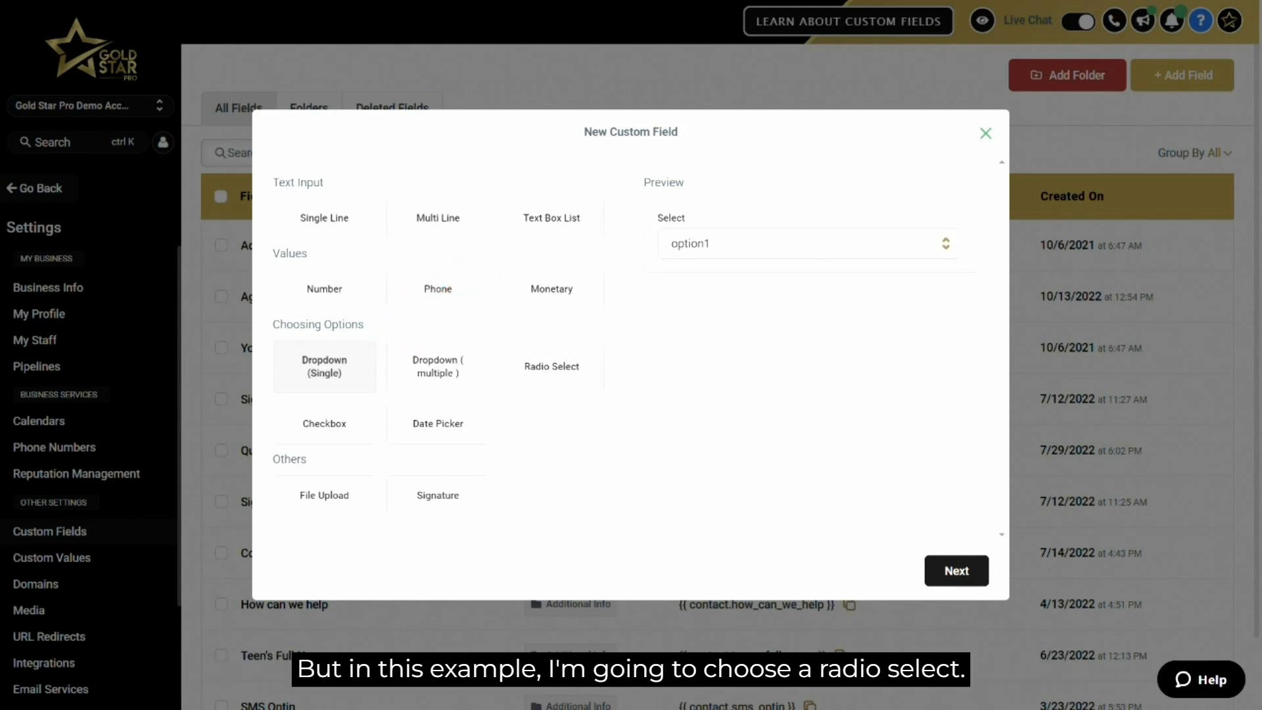
click(551, 367)
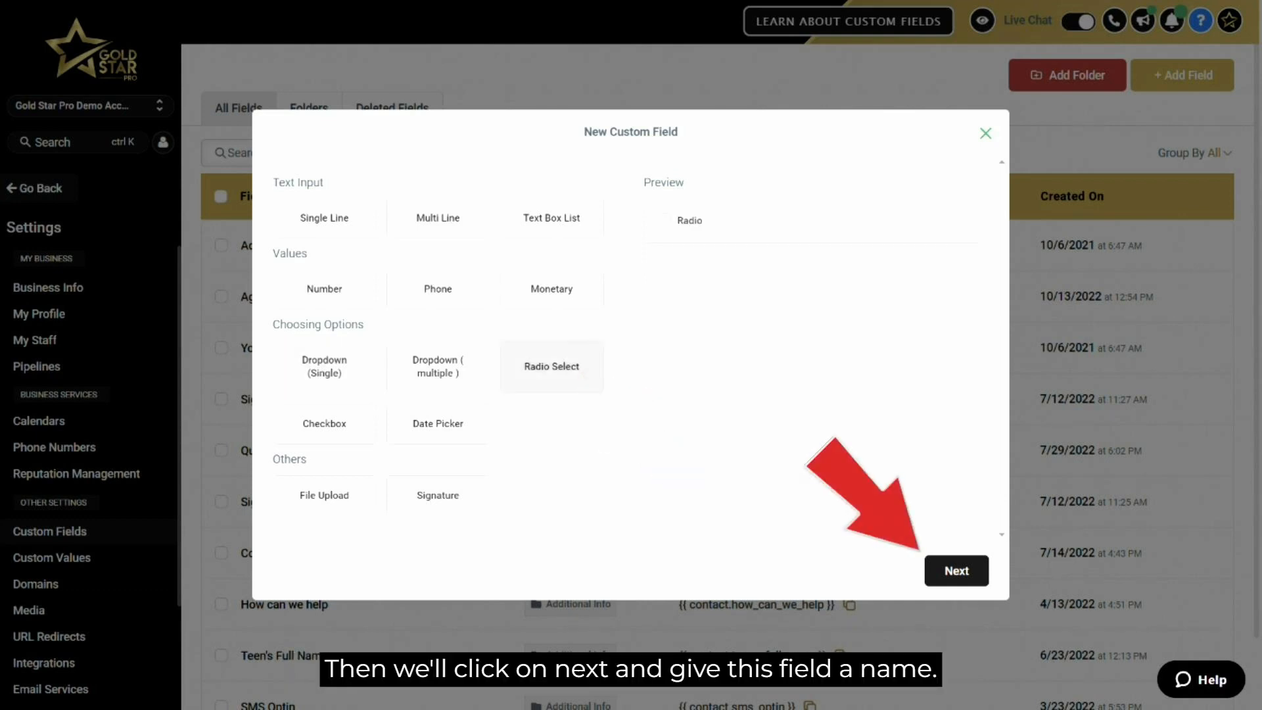
Name the radio field "How did you find us" and assign it to the General Info group.
click(956, 570)
click(445, 270)
text(How did you find us)
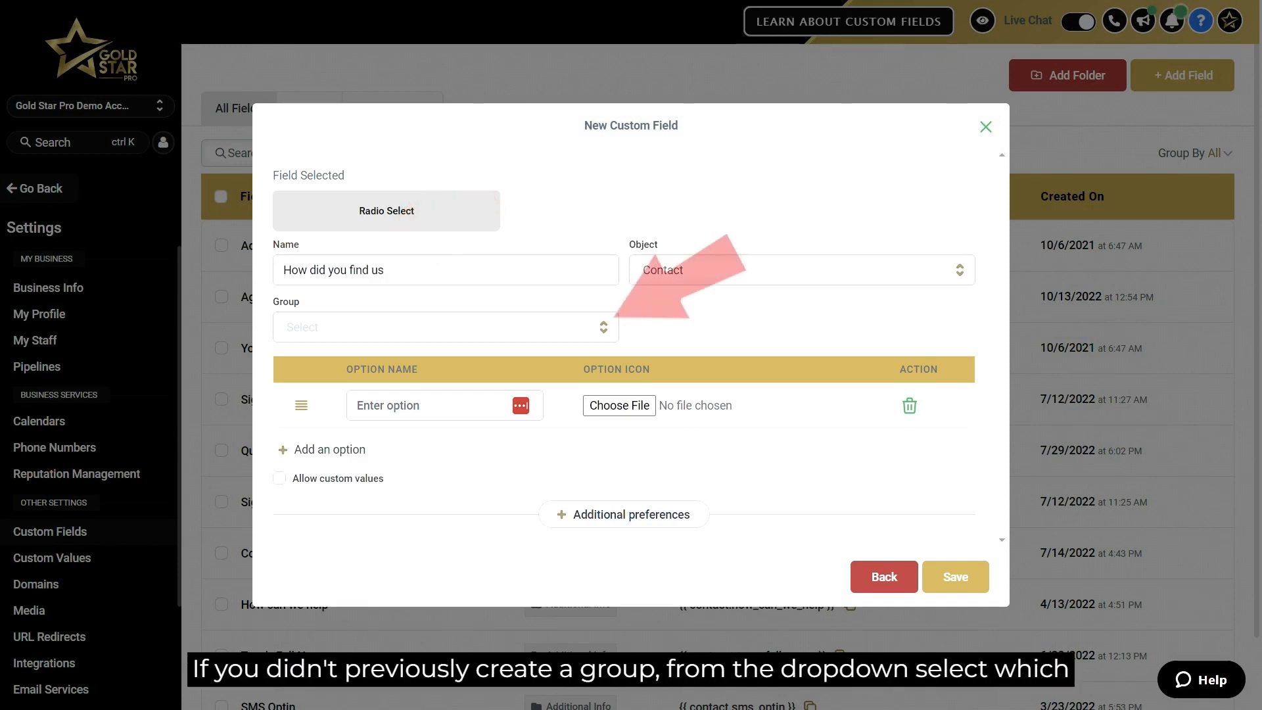
click(446, 327)
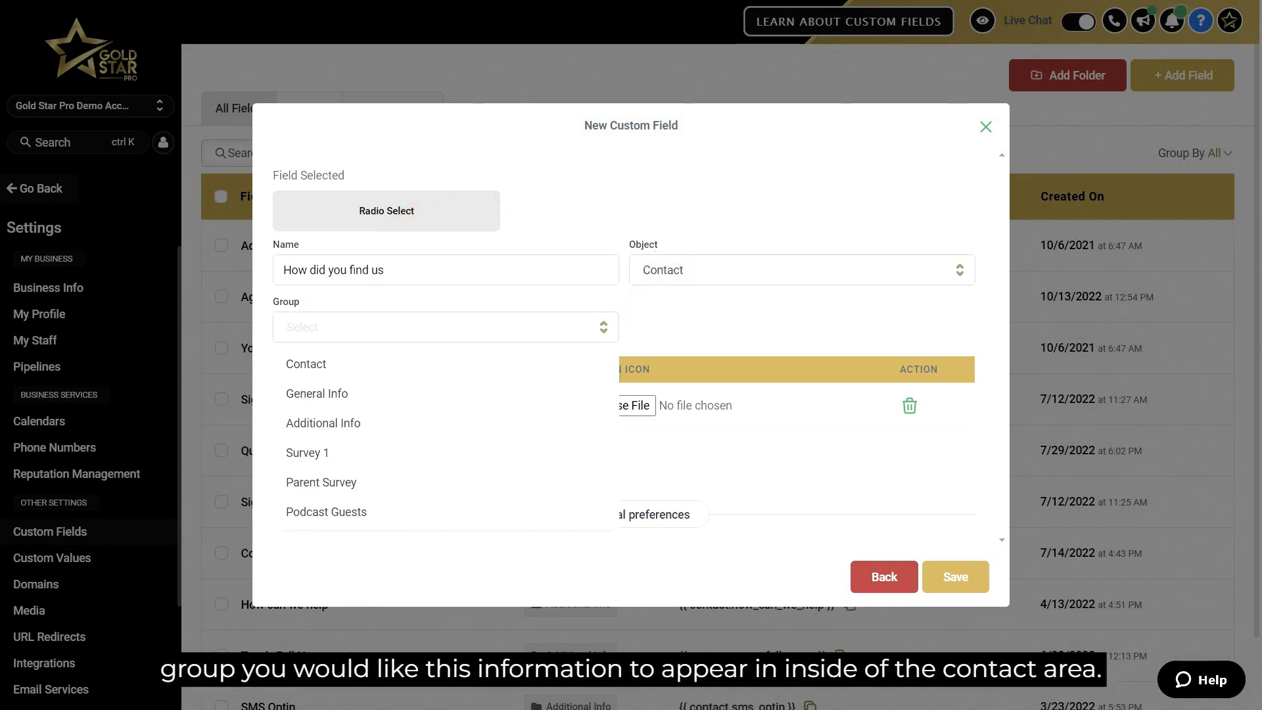
click(317, 393)
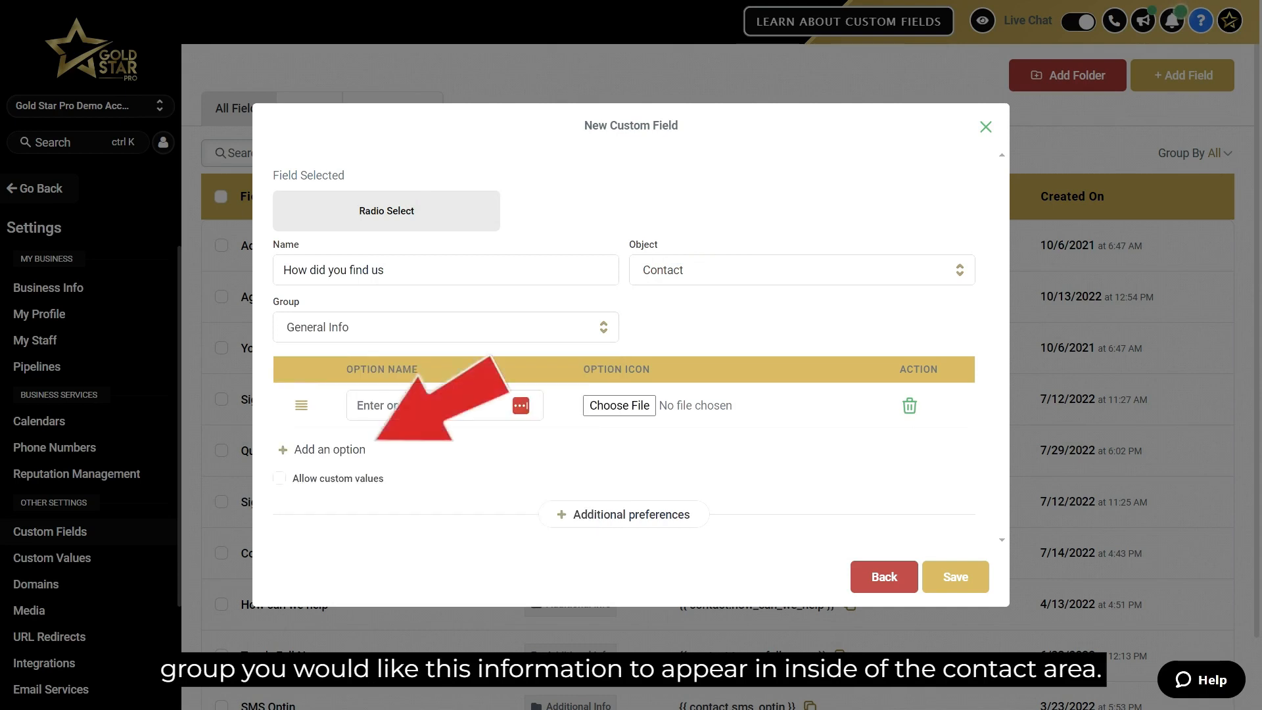
Add three options to the field: Facebook, Google and Friends.
click(329, 449)
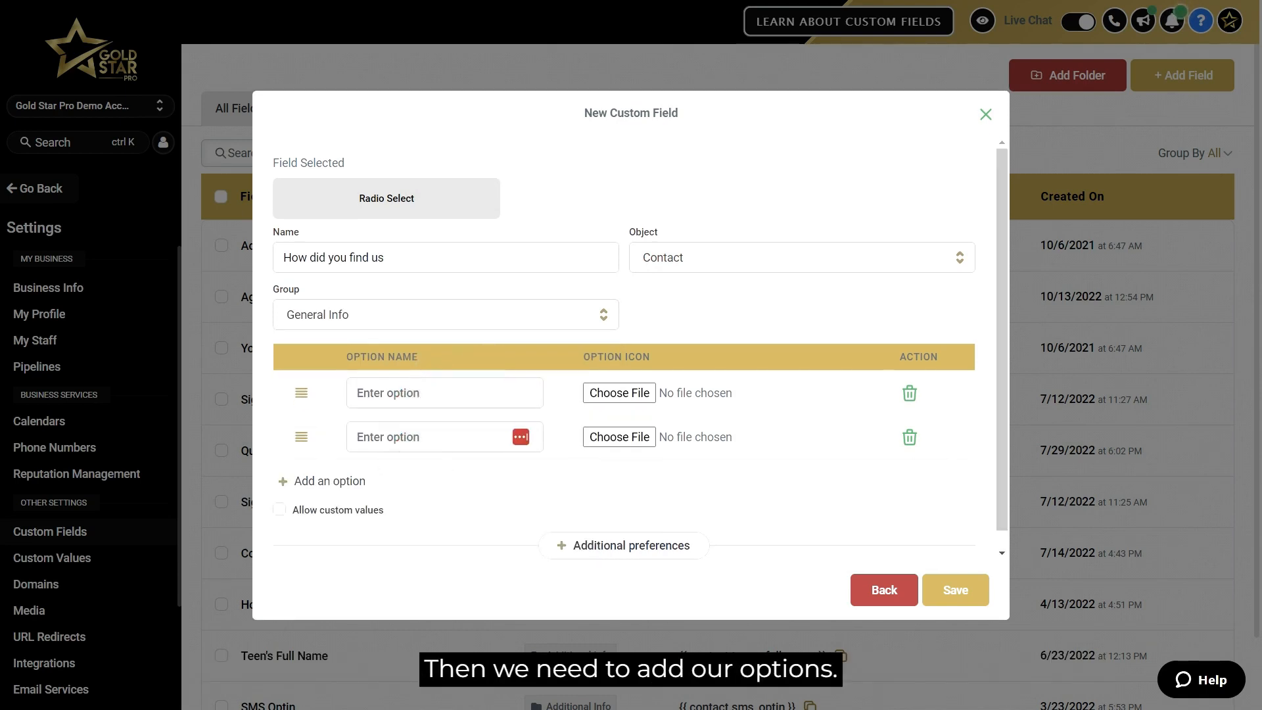
click(329, 480)
click(388, 393)
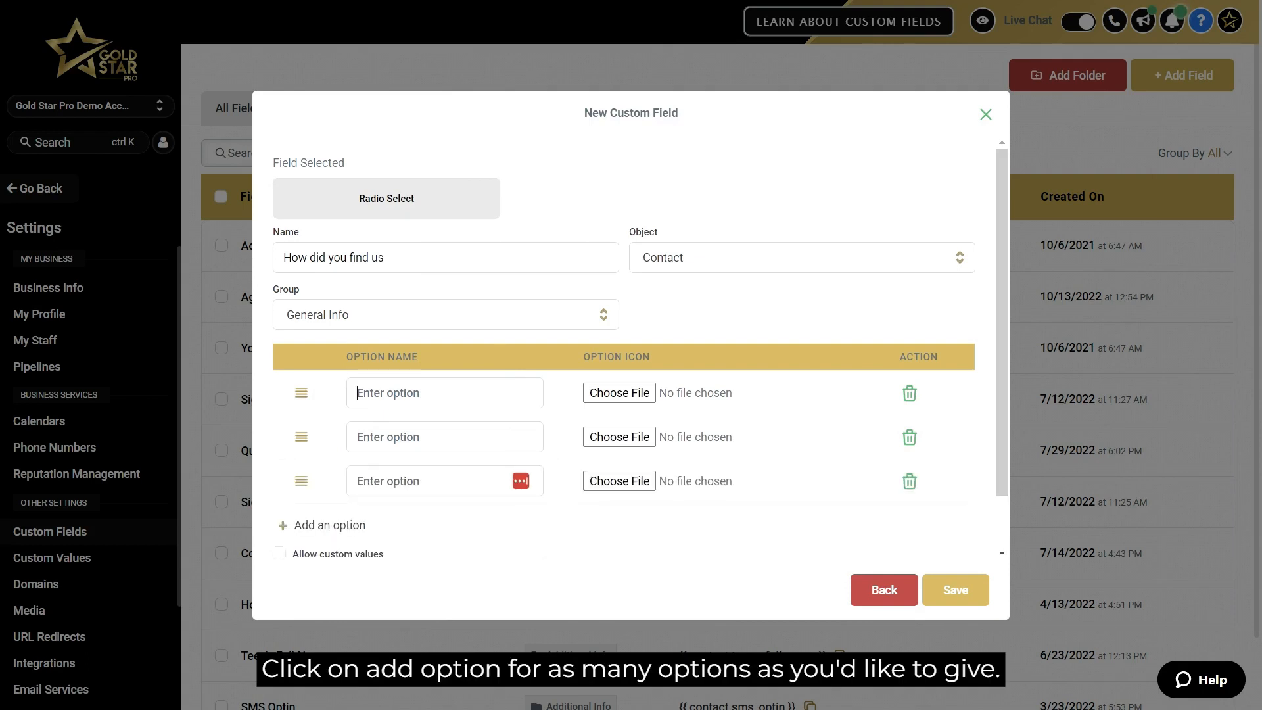
text(Facebook)
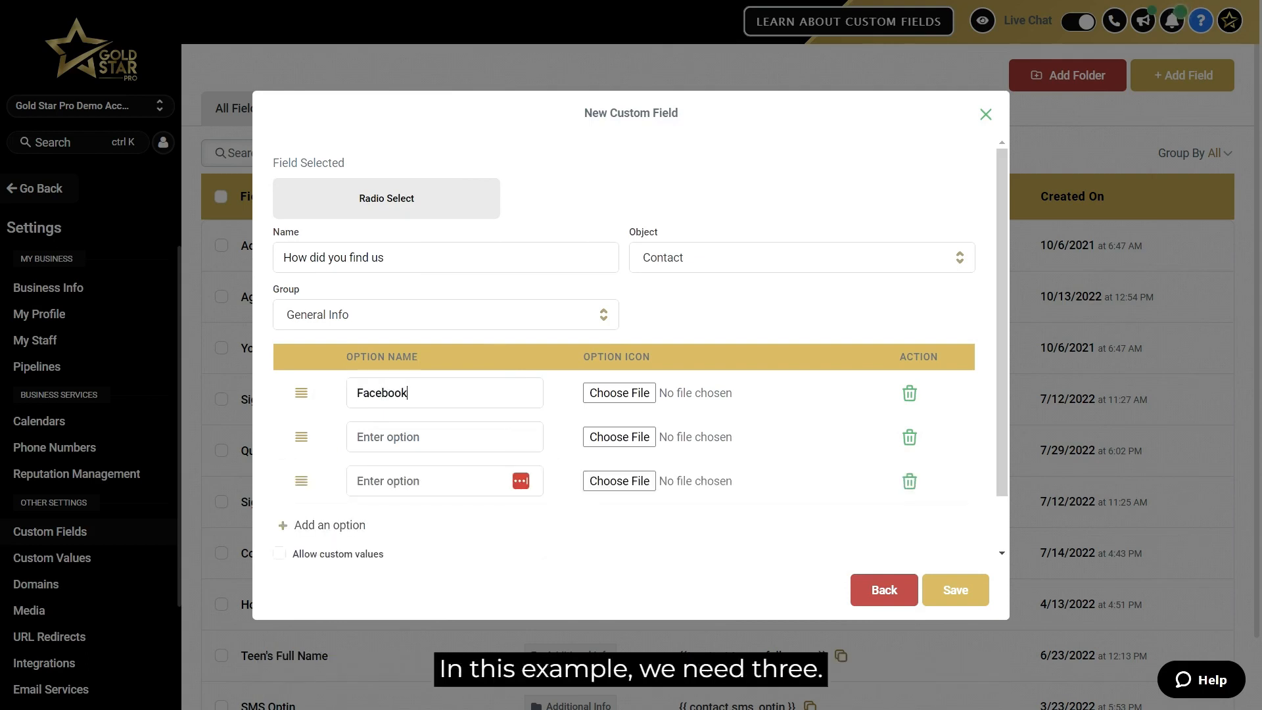
key(Tab)
text(Google)
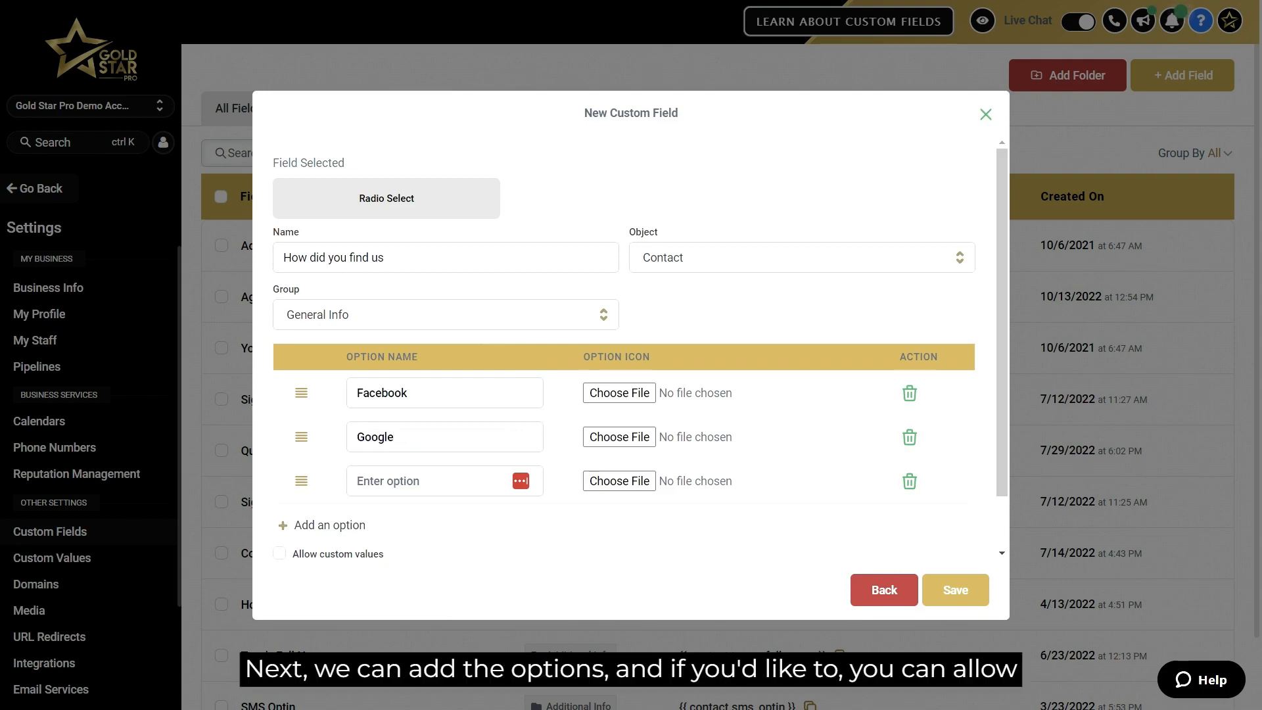
key(Tab)
text(Friends)
Save the new custom field, leaving custom values disallowed.
click(279, 554)
click(280, 553)
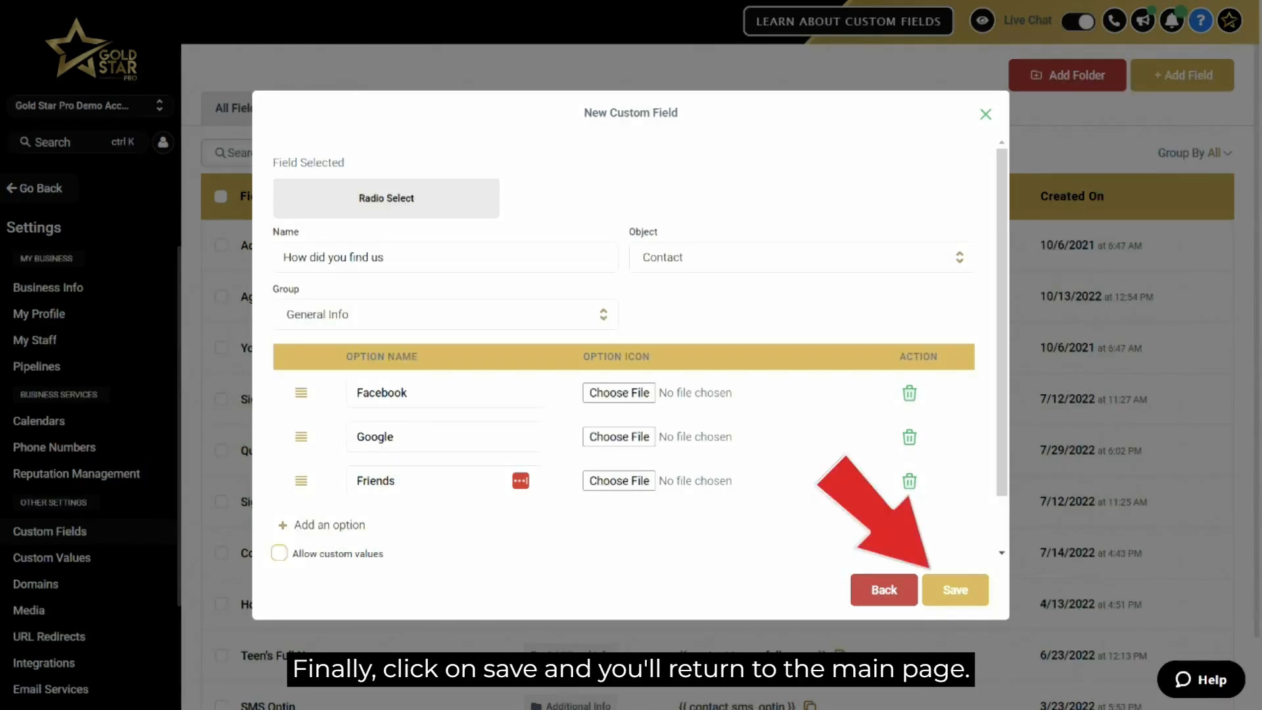
click(955, 591)
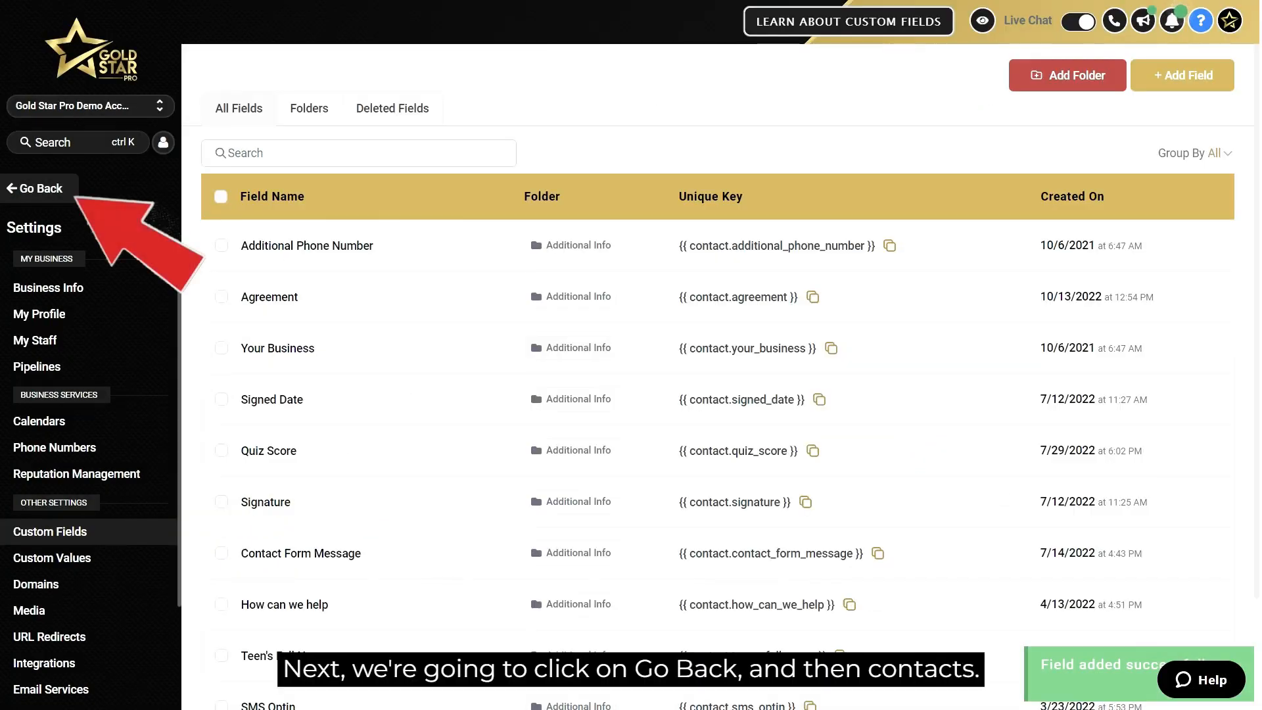
Go back to Contacts, start a contact import and upload CSV File.csv.
click(37, 189)
click(59, 327)
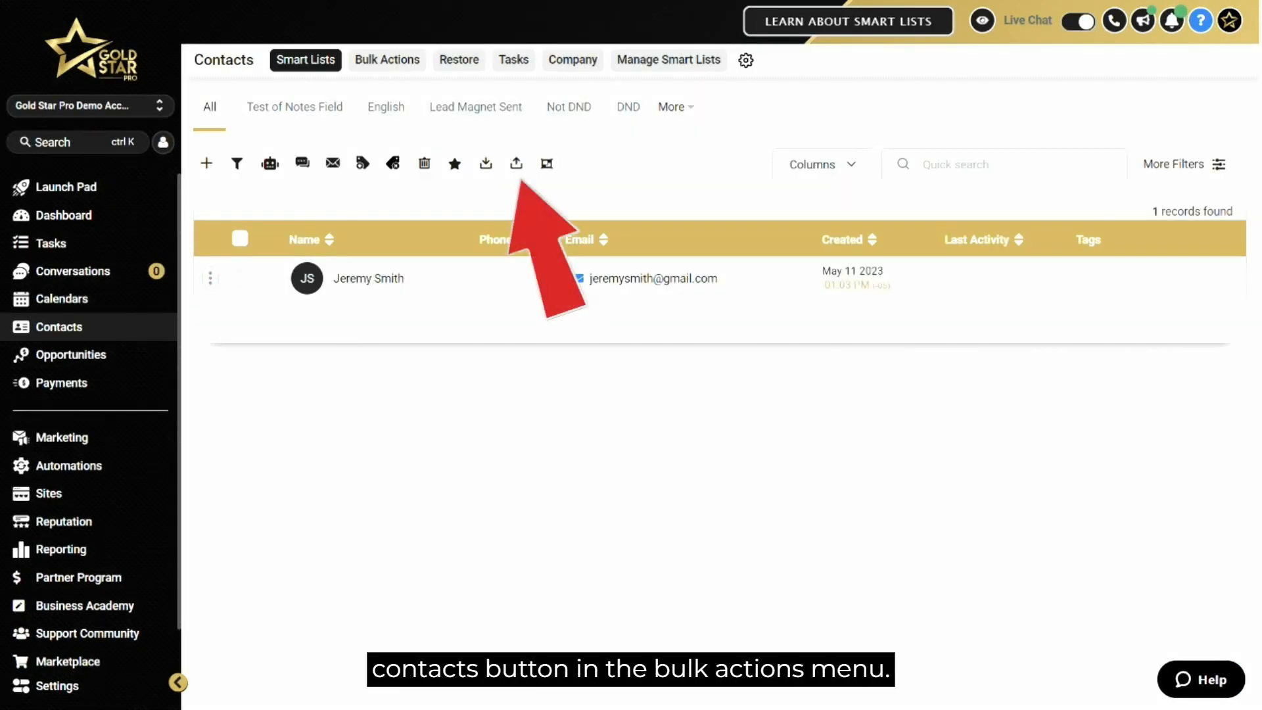
click(515, 163)
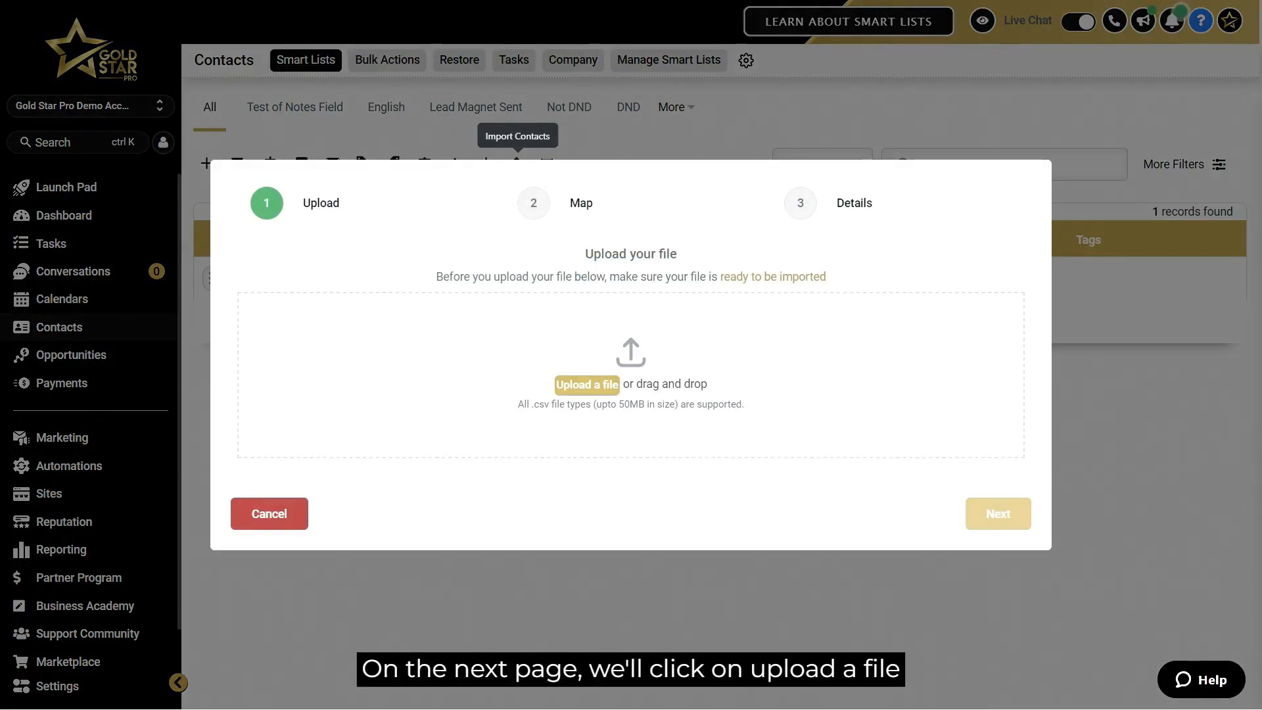
click(586, 384)
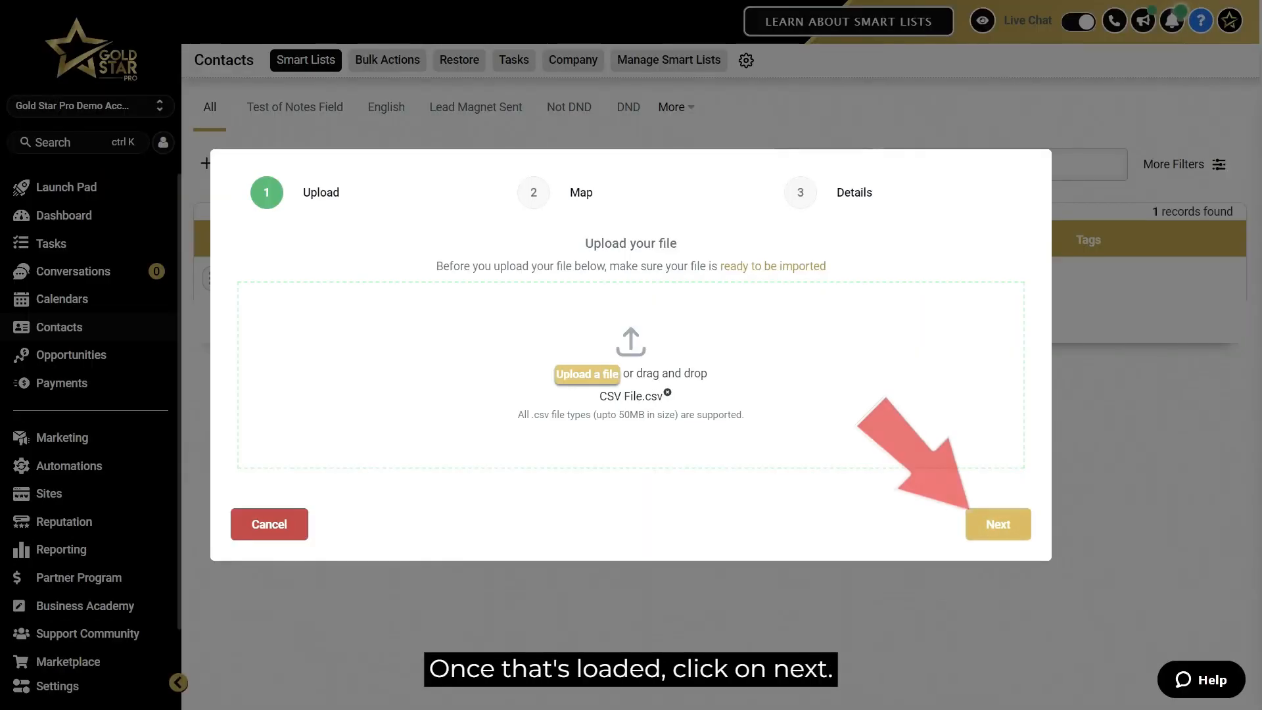
click(998, 524)
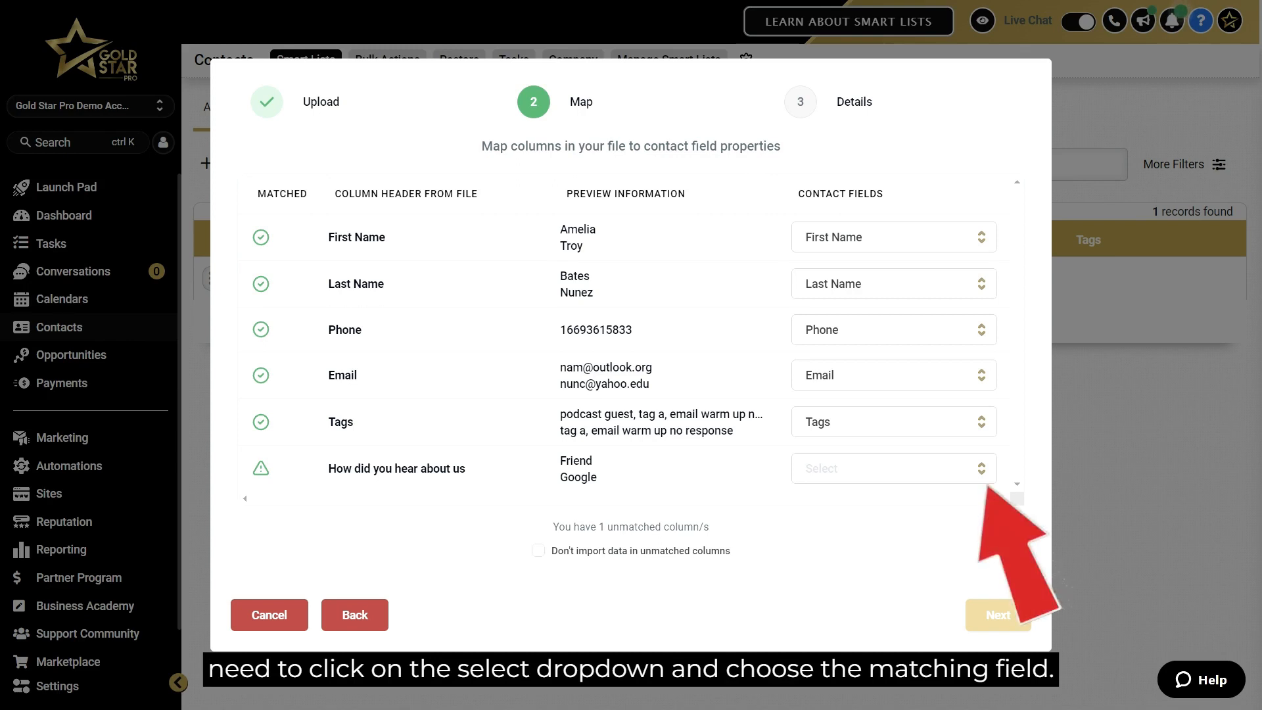
Map the "How did you hear about us" column to the How did you find us field and continue.
click(894, 469)
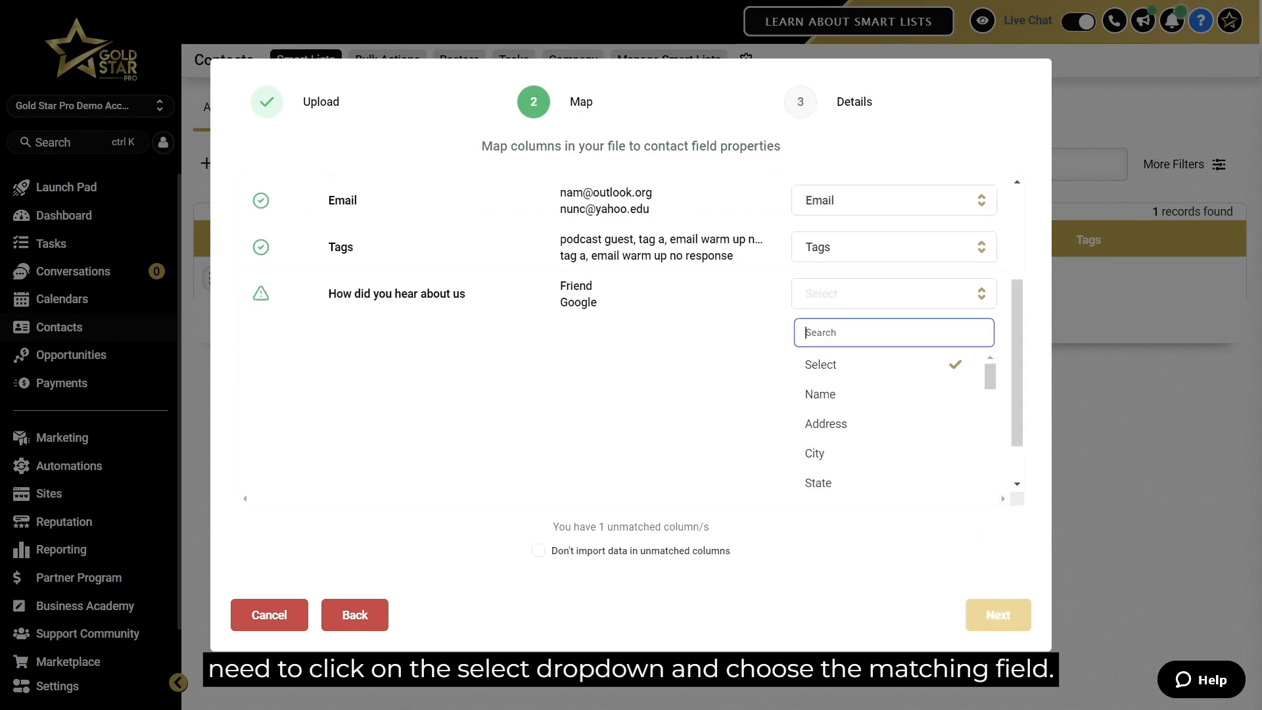
text(how)
click(875, 473)
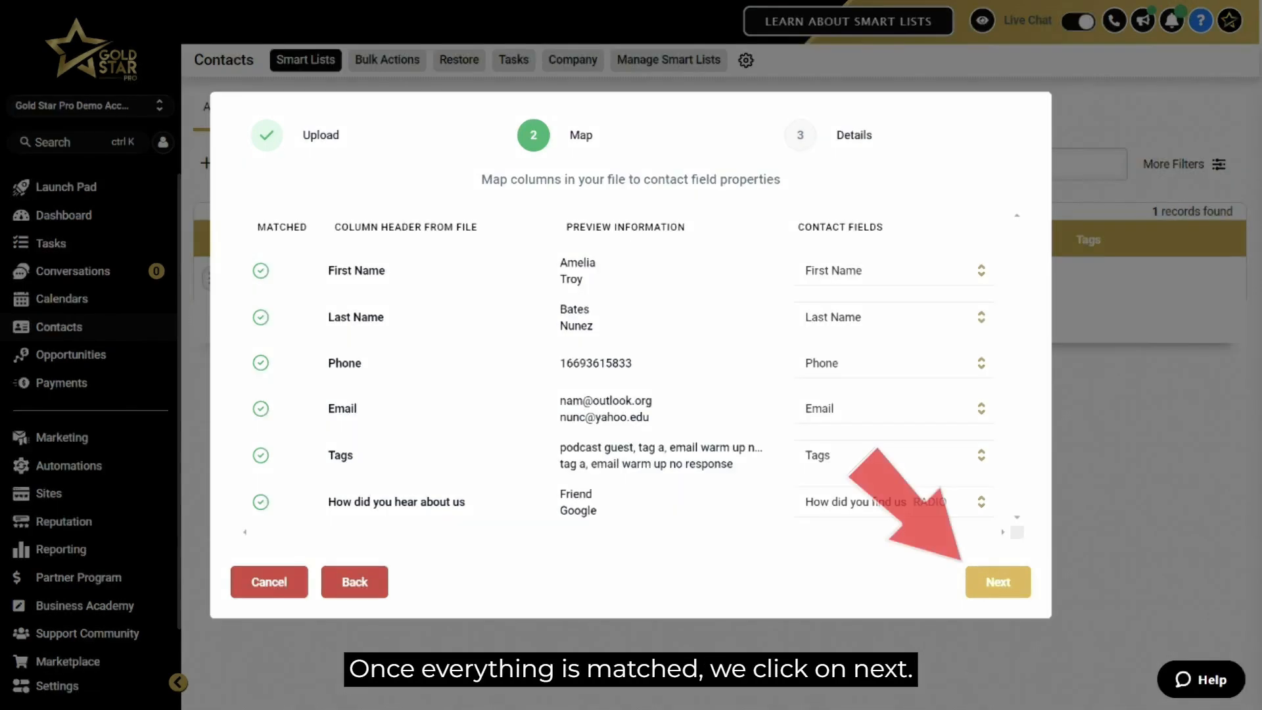
click(998, 582)
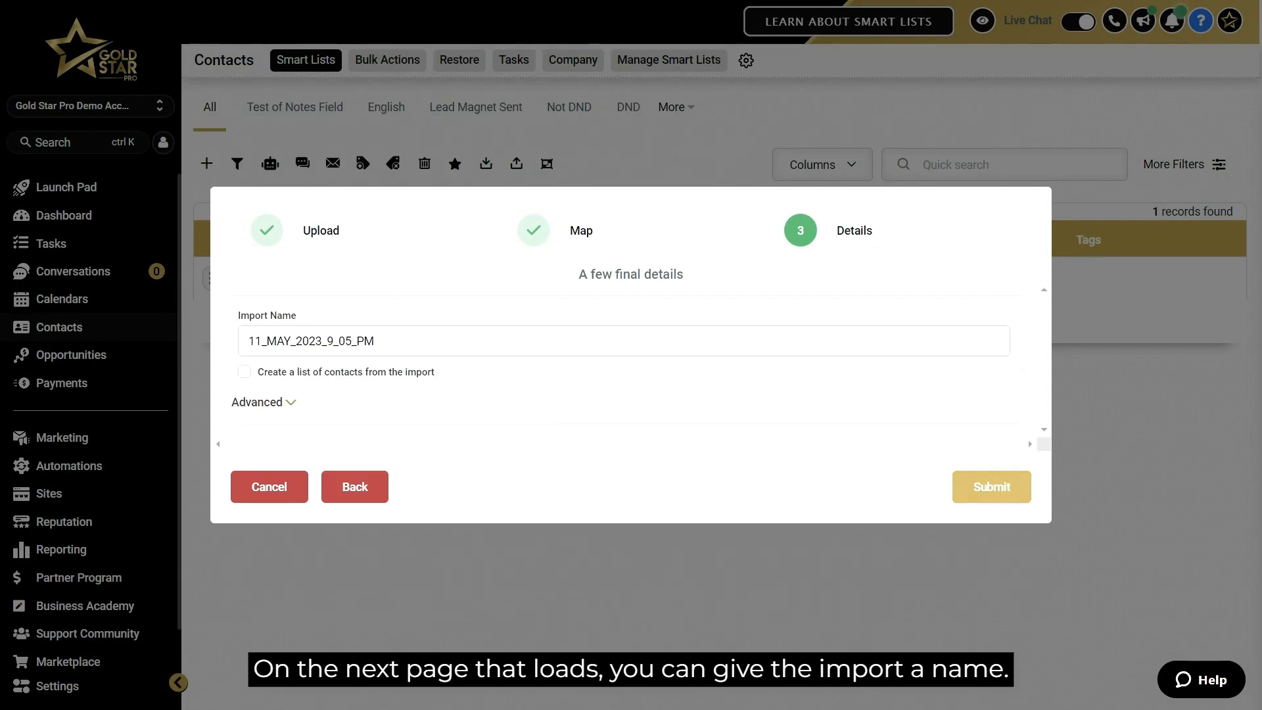
Name the import "New contacts" and enable creating a list of contacts from the import.
key(ctrl+a)
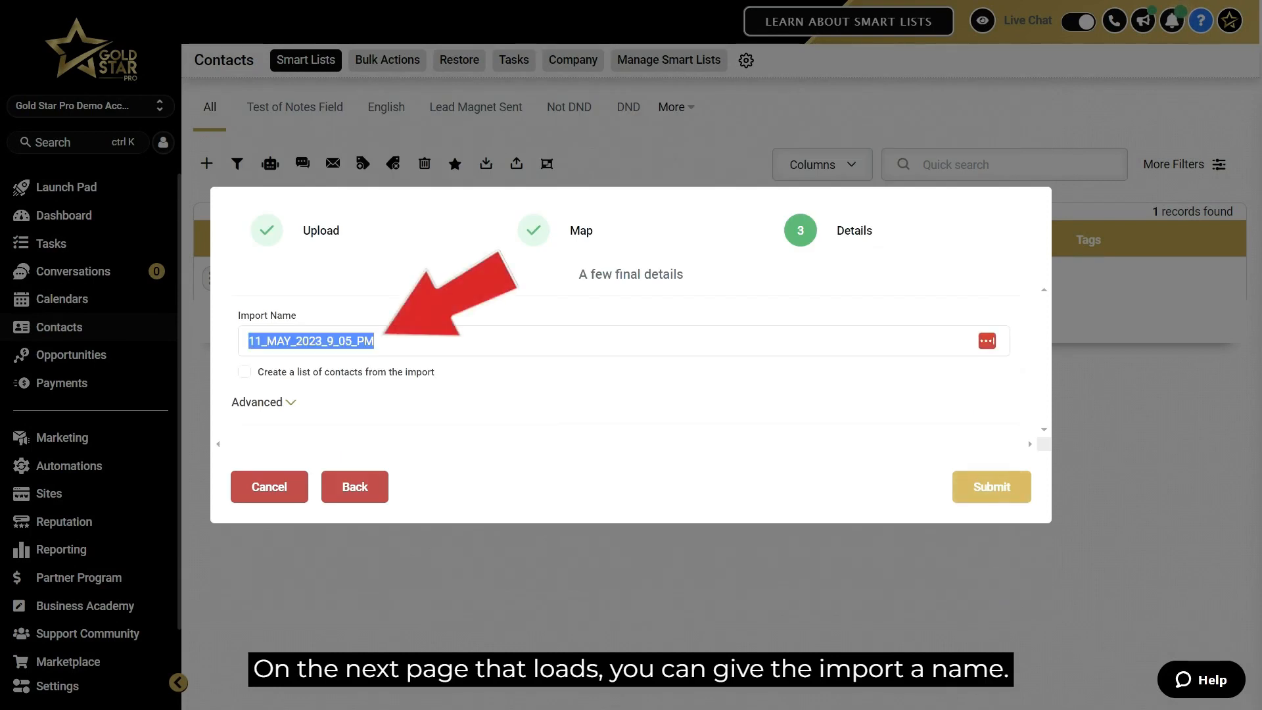
text(New contacts)
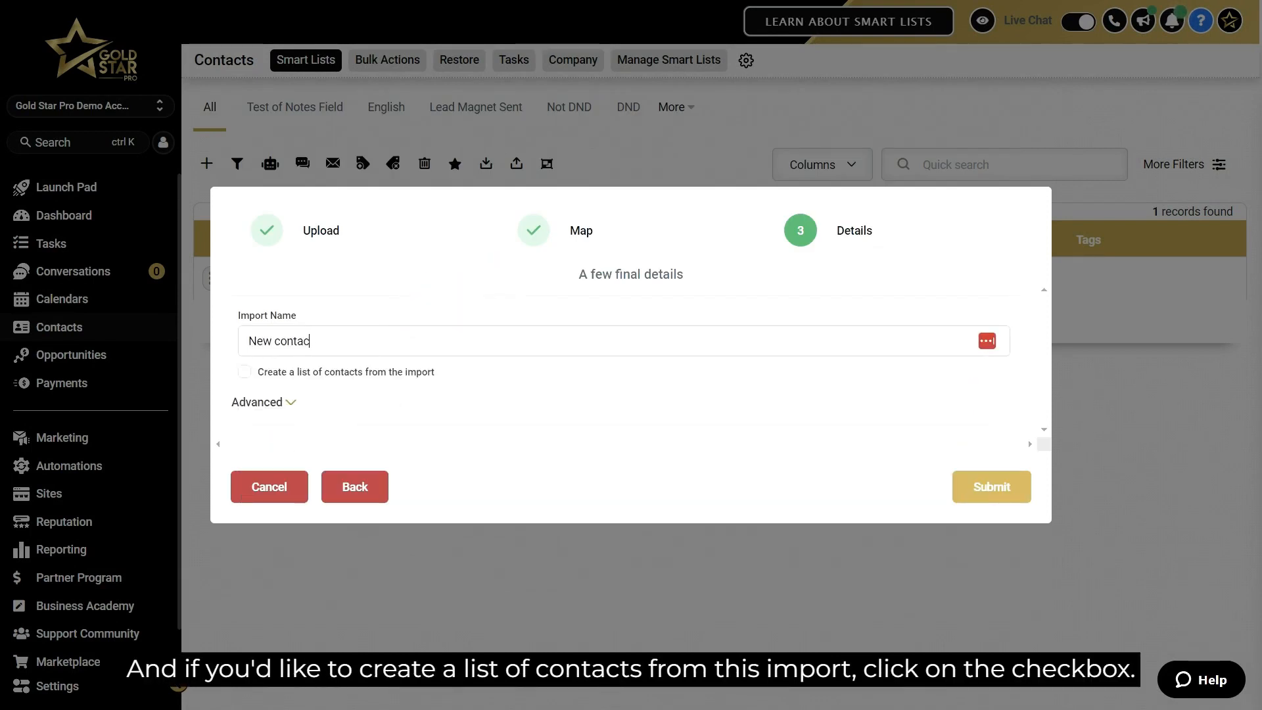
click(243, 371)
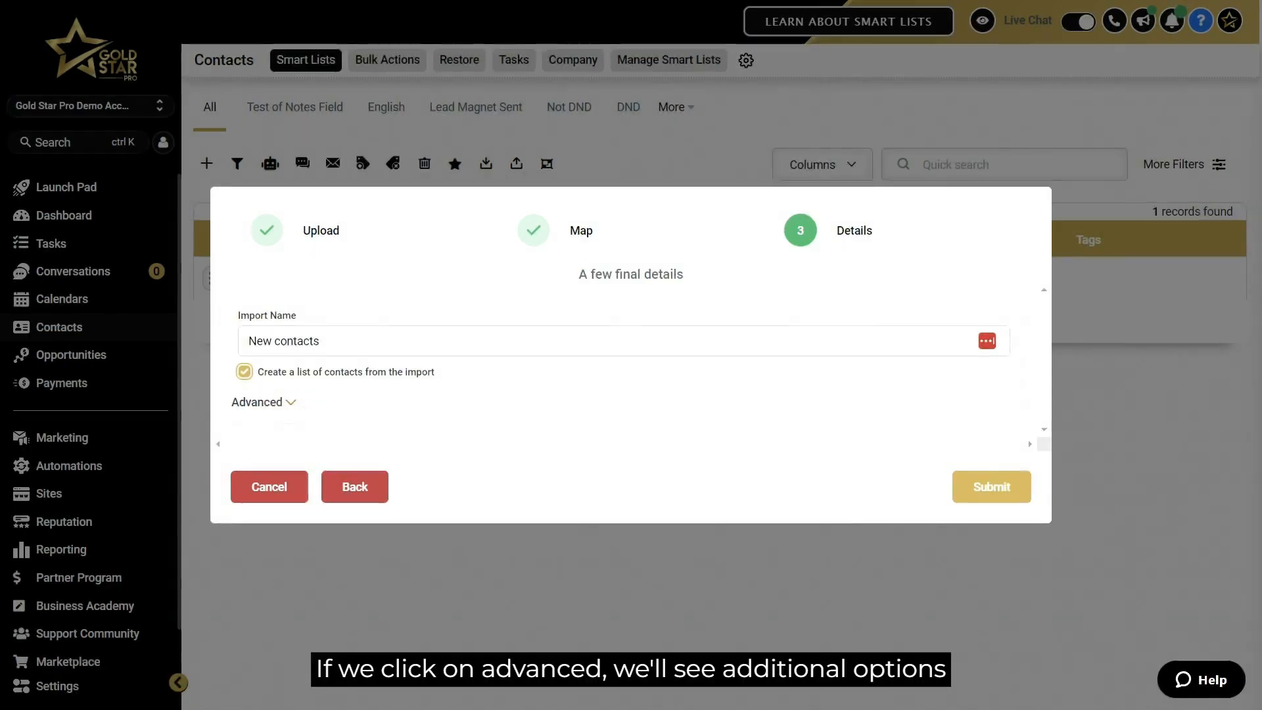
Open the advanced import options and review the record-handling choices, keeping Add New and Update Existing Contact Records.
click(264, 403)
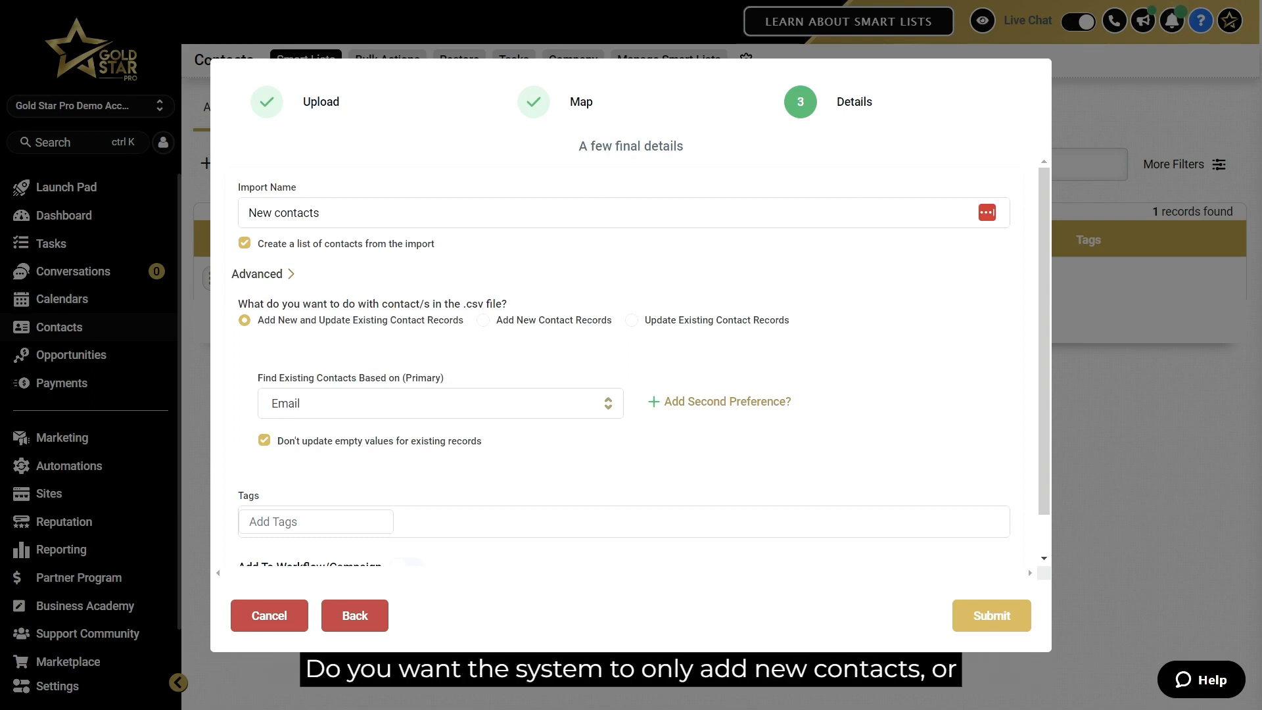
click(483, 321)
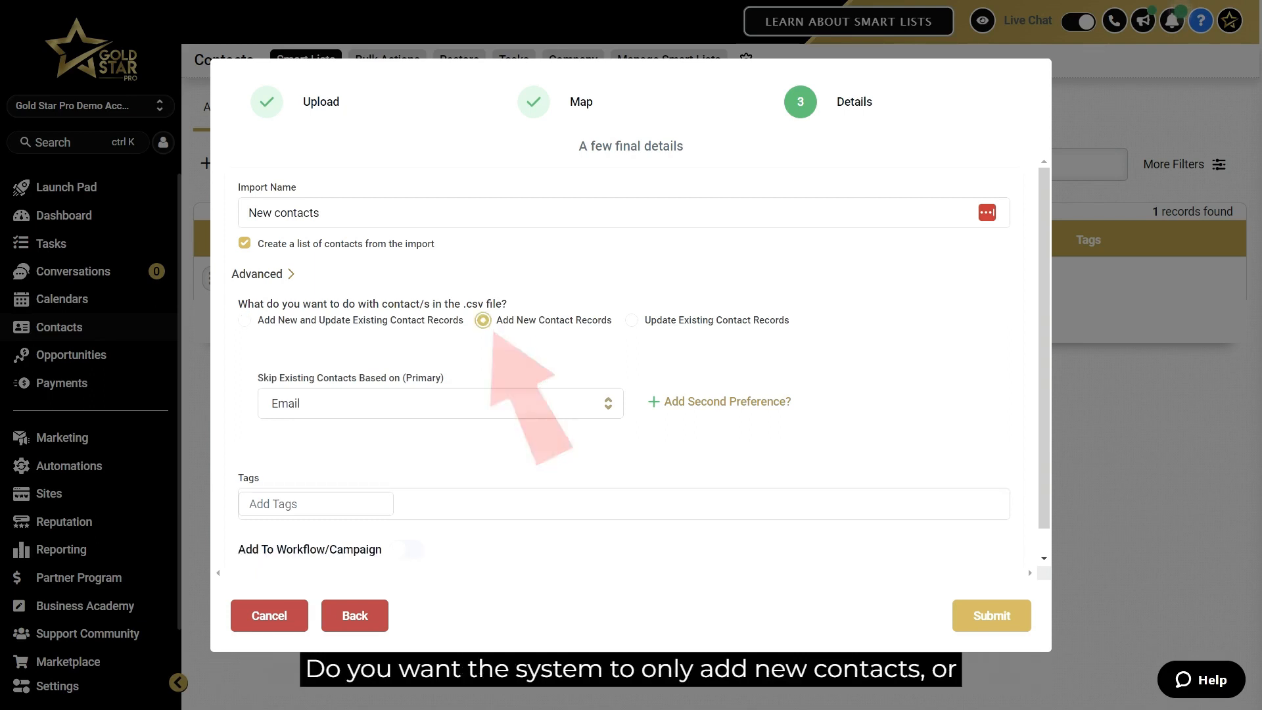
click(631, 321)
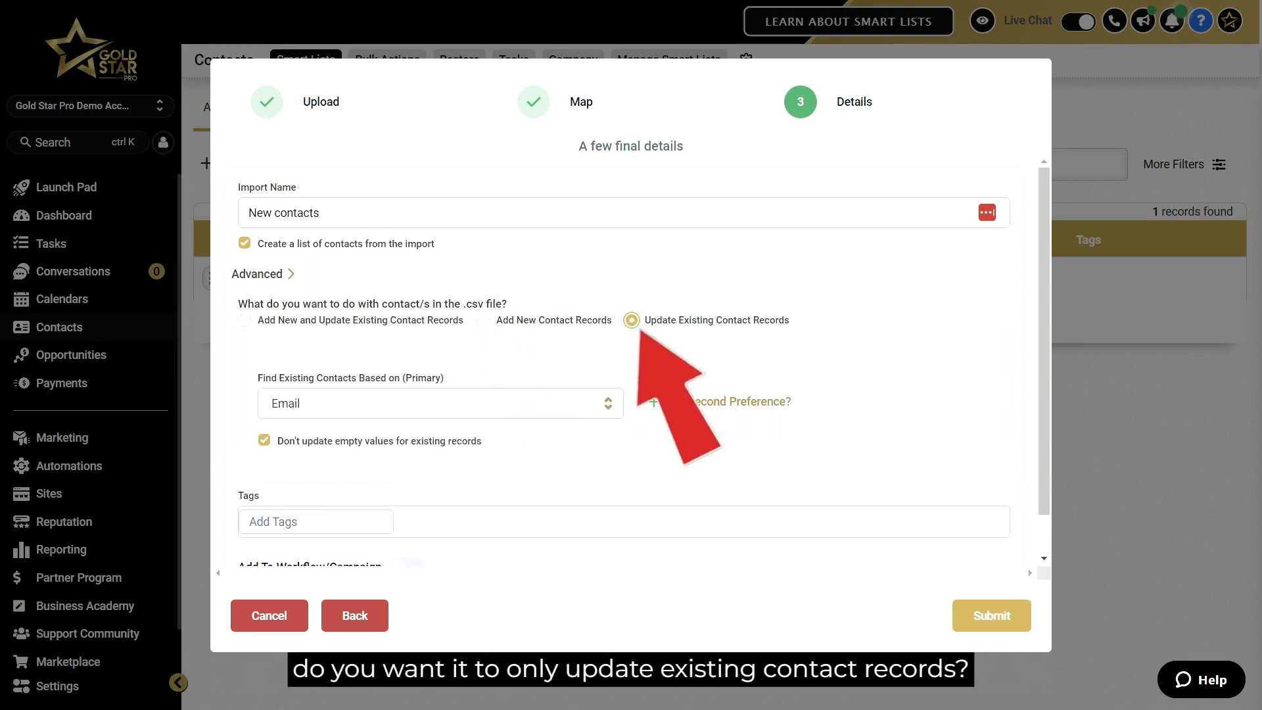
click(245, 320)
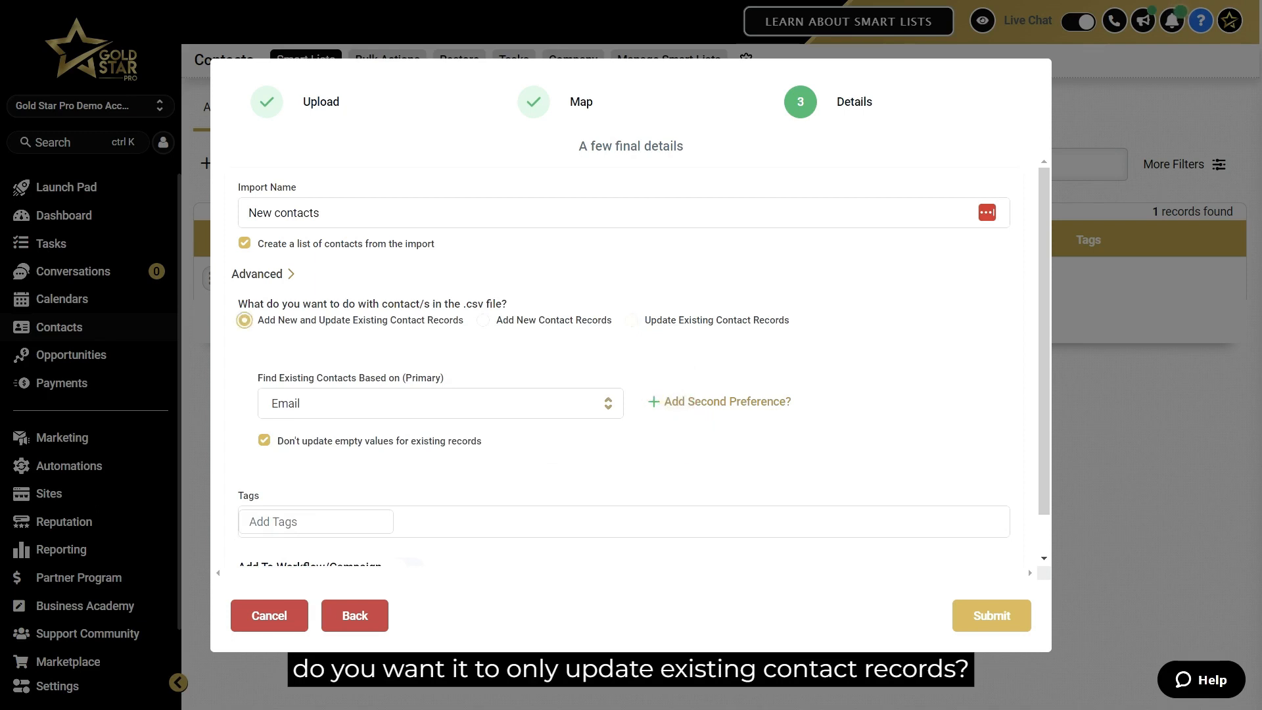
scroll(624, 361, down, 1)
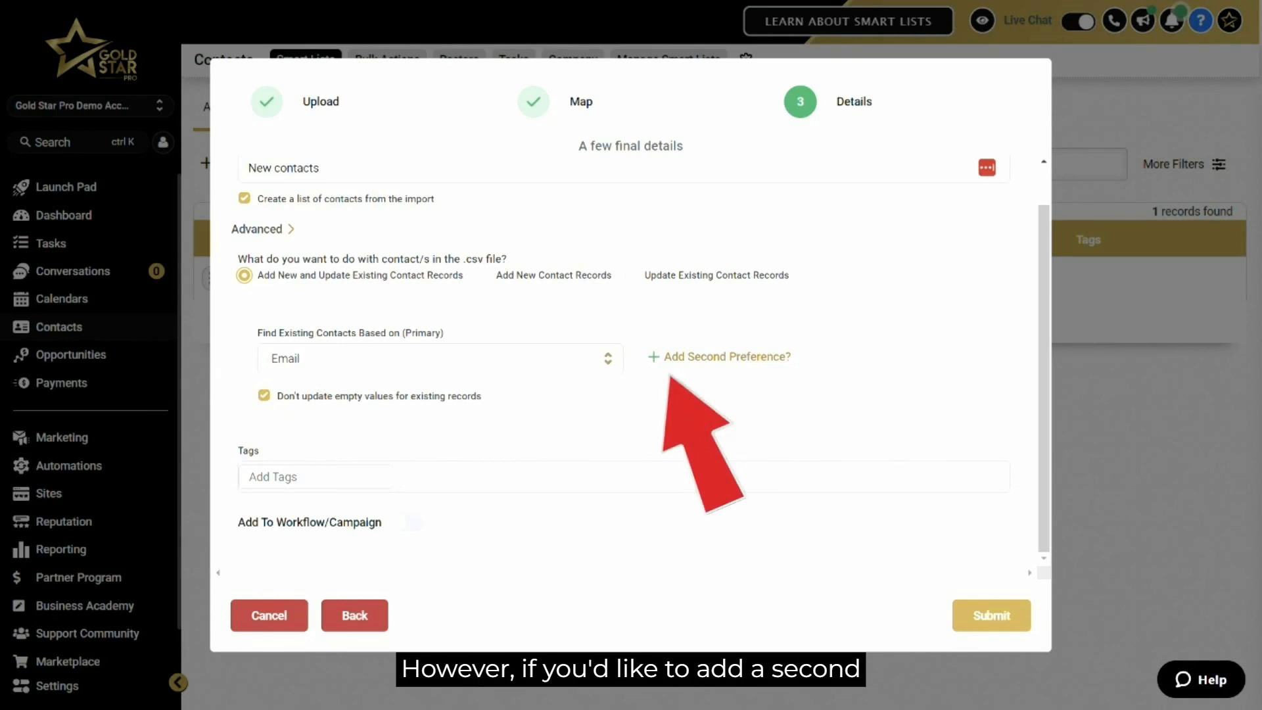
click(726, 357)
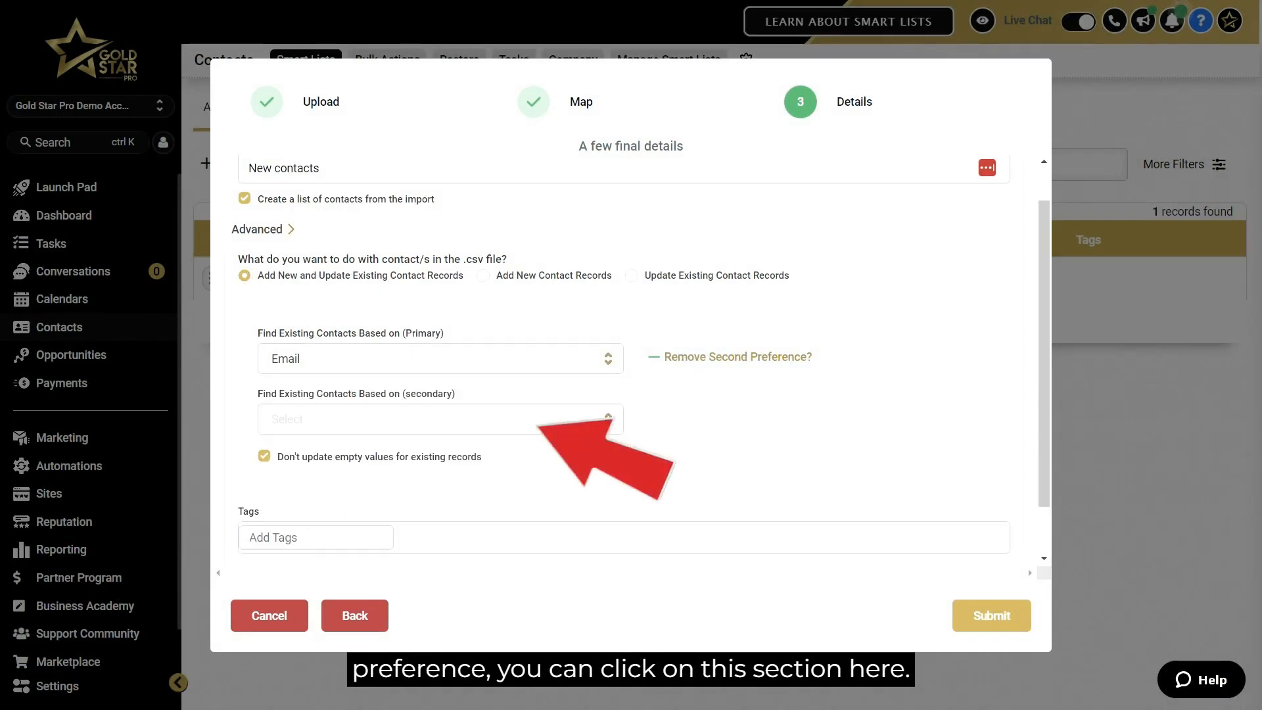
click(737, 357)
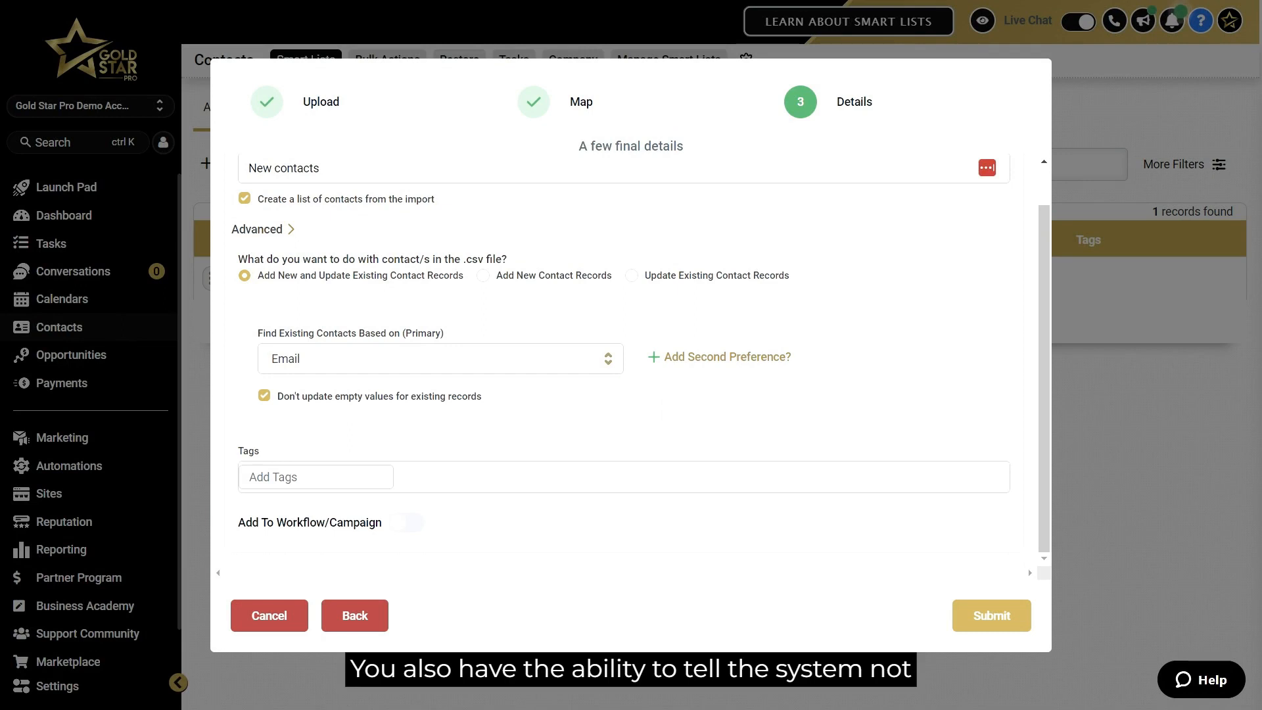
click(263, 395)
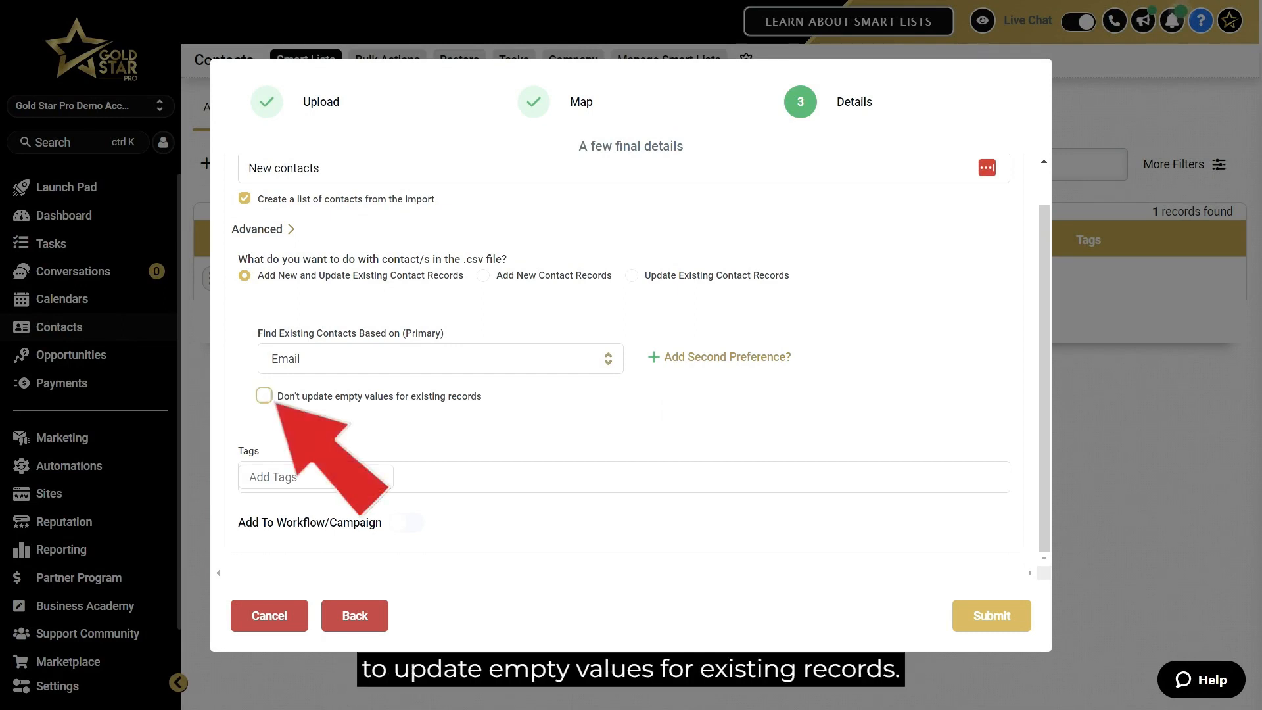
click(263, 395)
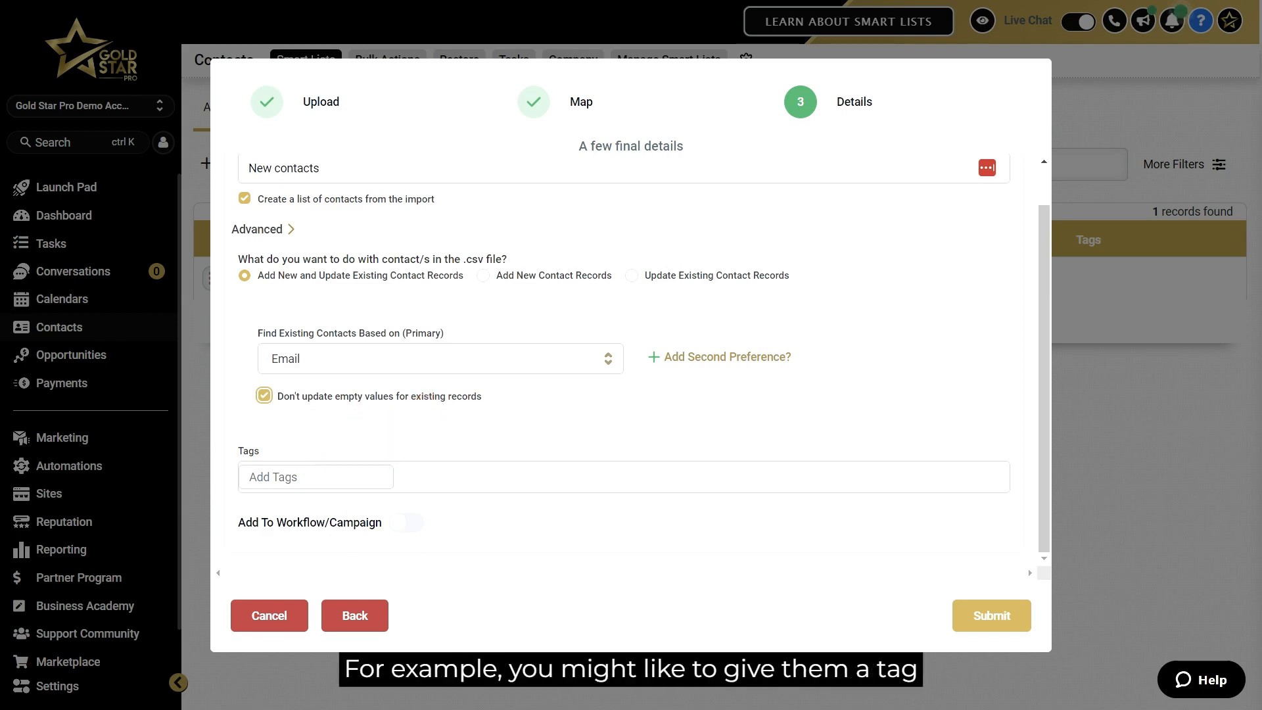
Add the tag activecampaign to the contacts being imported.
click(316, 477)
text(a)
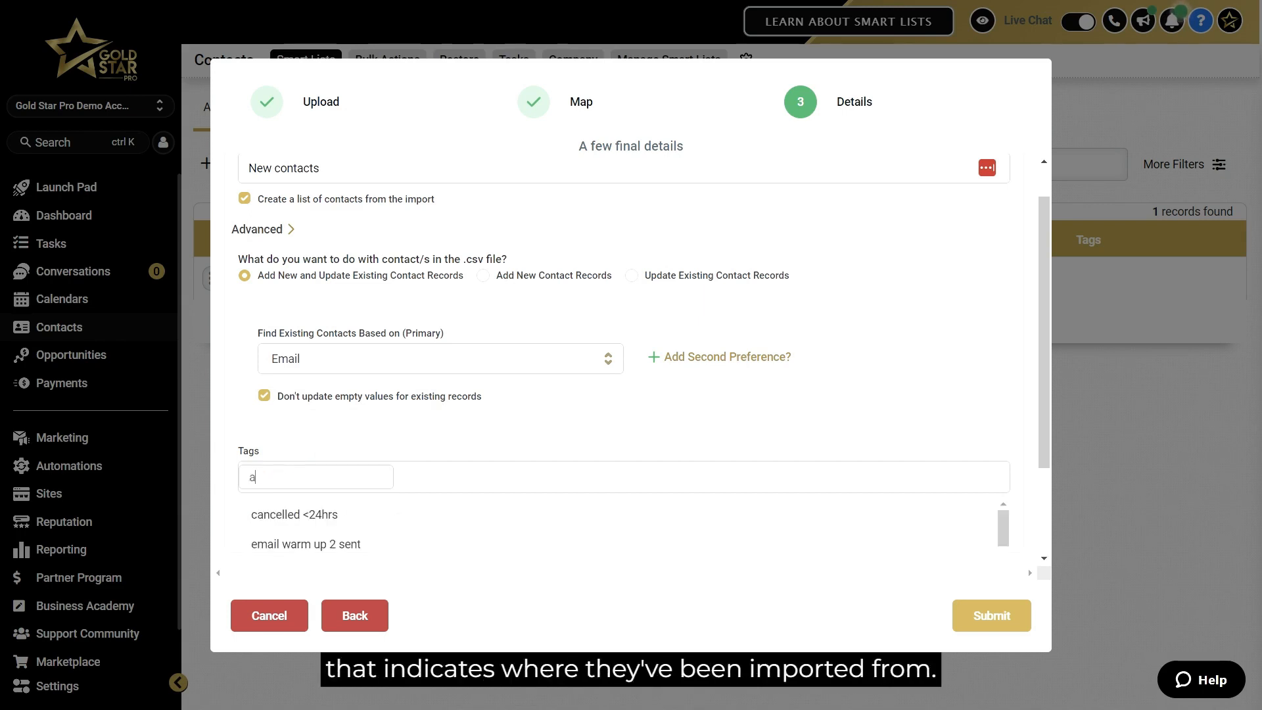
text(ctivecampaign)
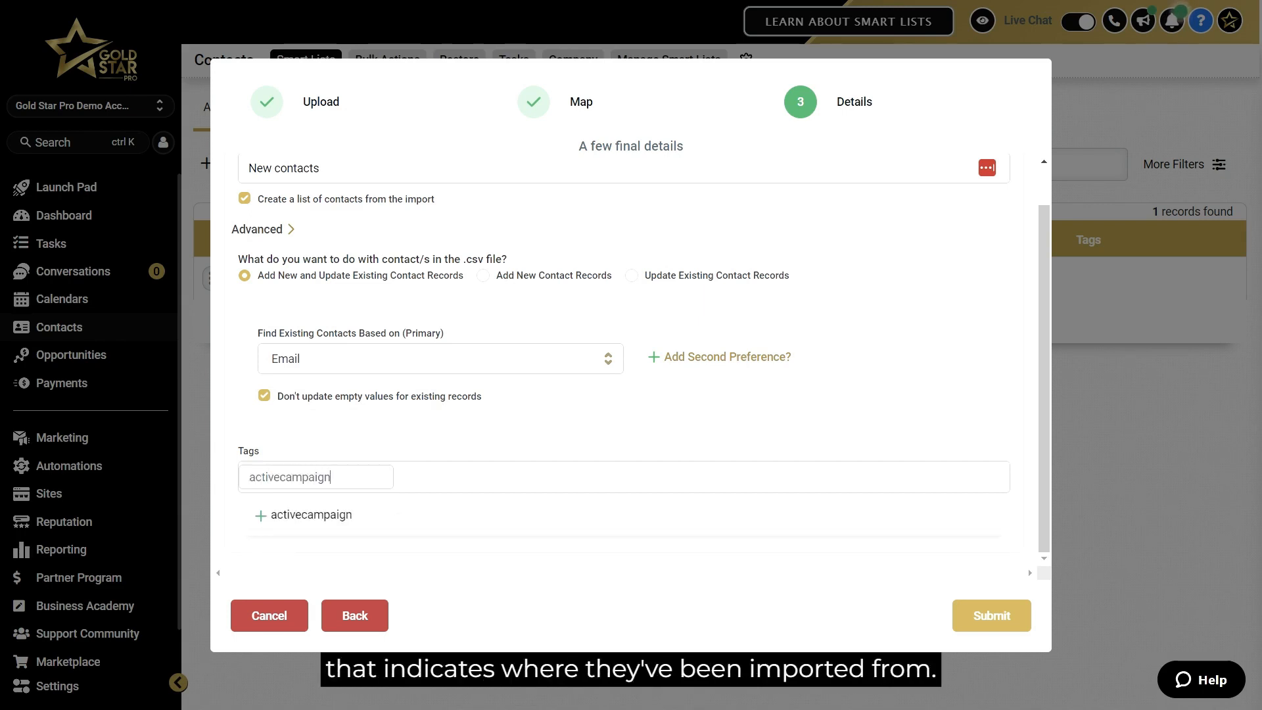
key(Return)
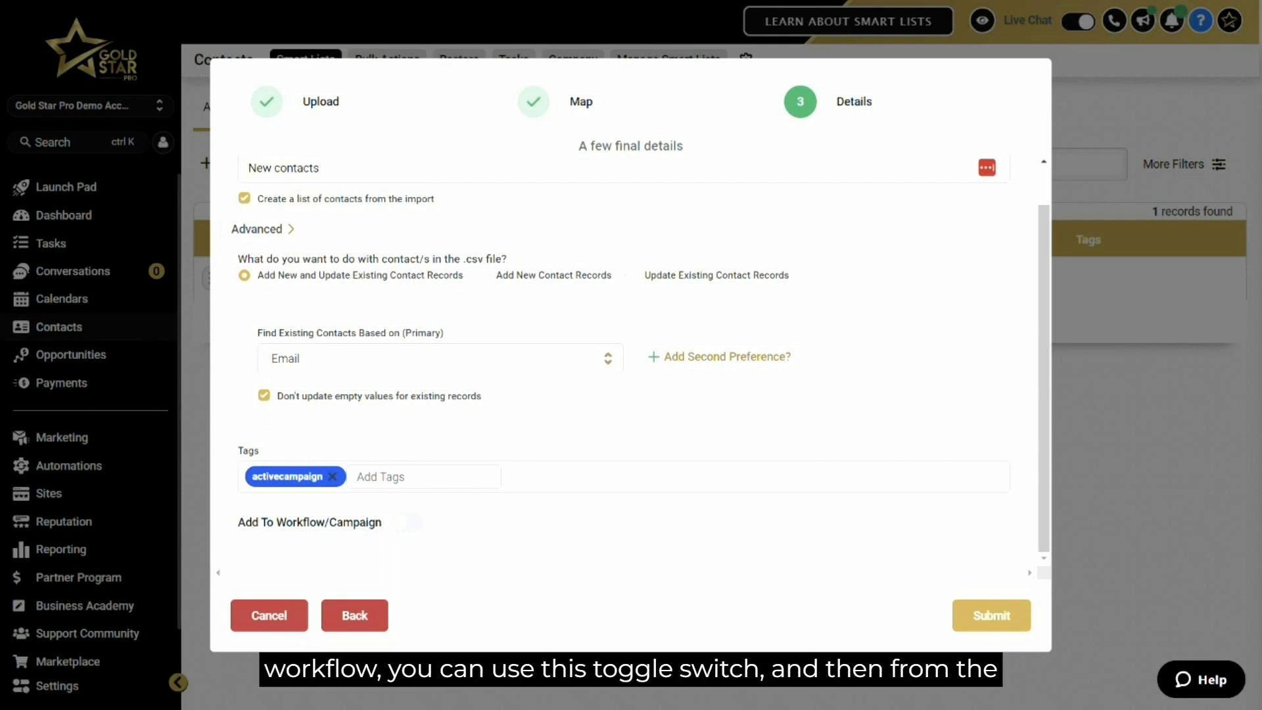
Enable Add To Workflow/Campaign and open the workflow selection list.
click(406, 523)
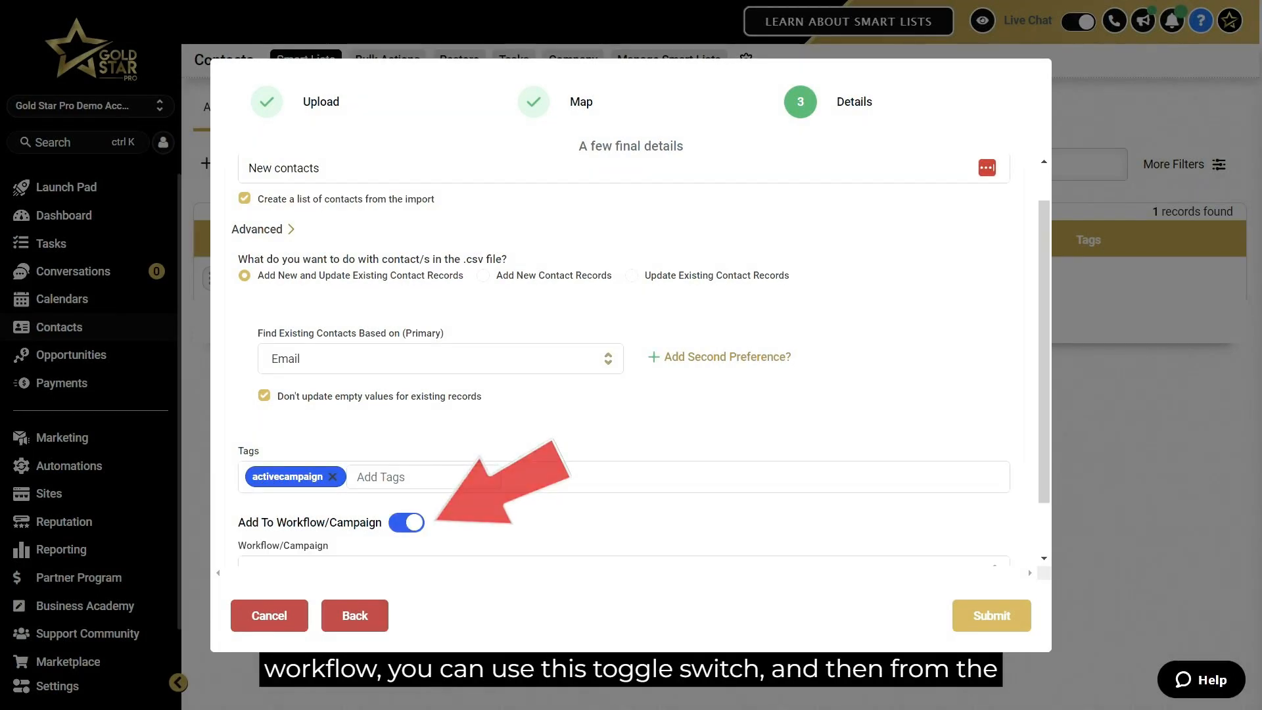
scroll(625, 356, down, 1)
click(995, 504)
scroll(624, 356, down, 3)
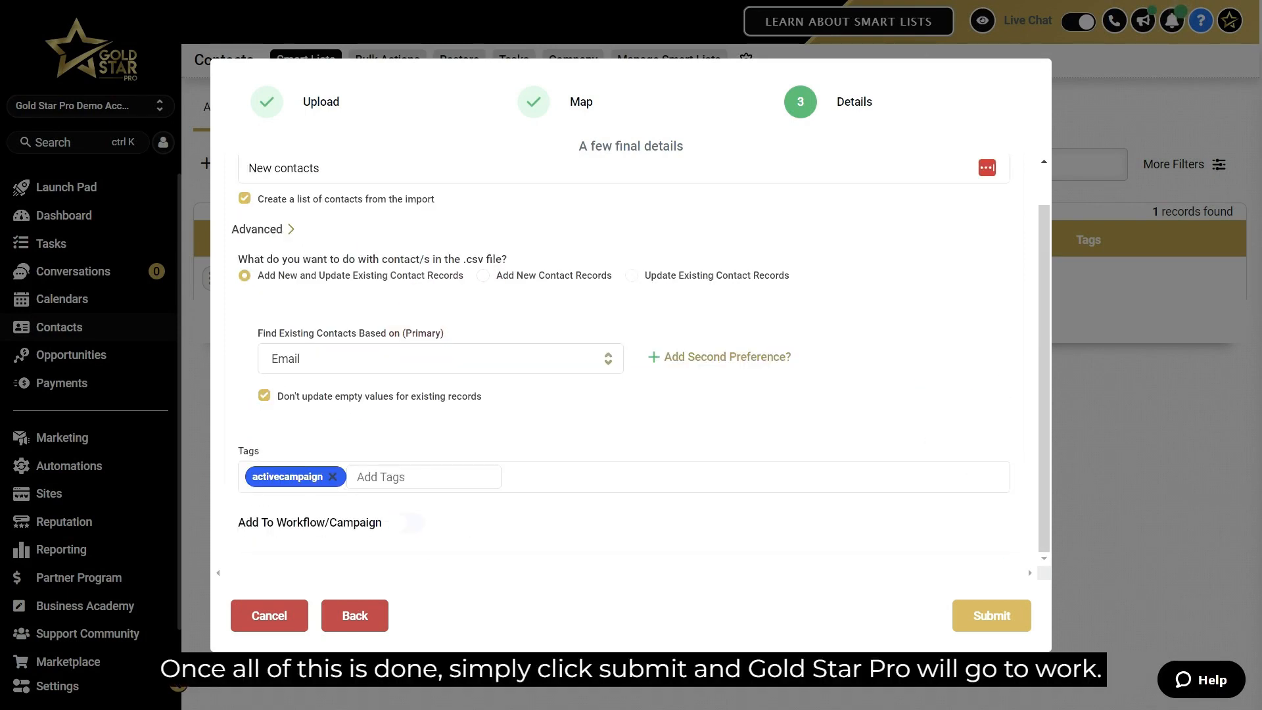
Submit the import and inspect an imported contact's How Did You Find Us field.
click(992, 616)
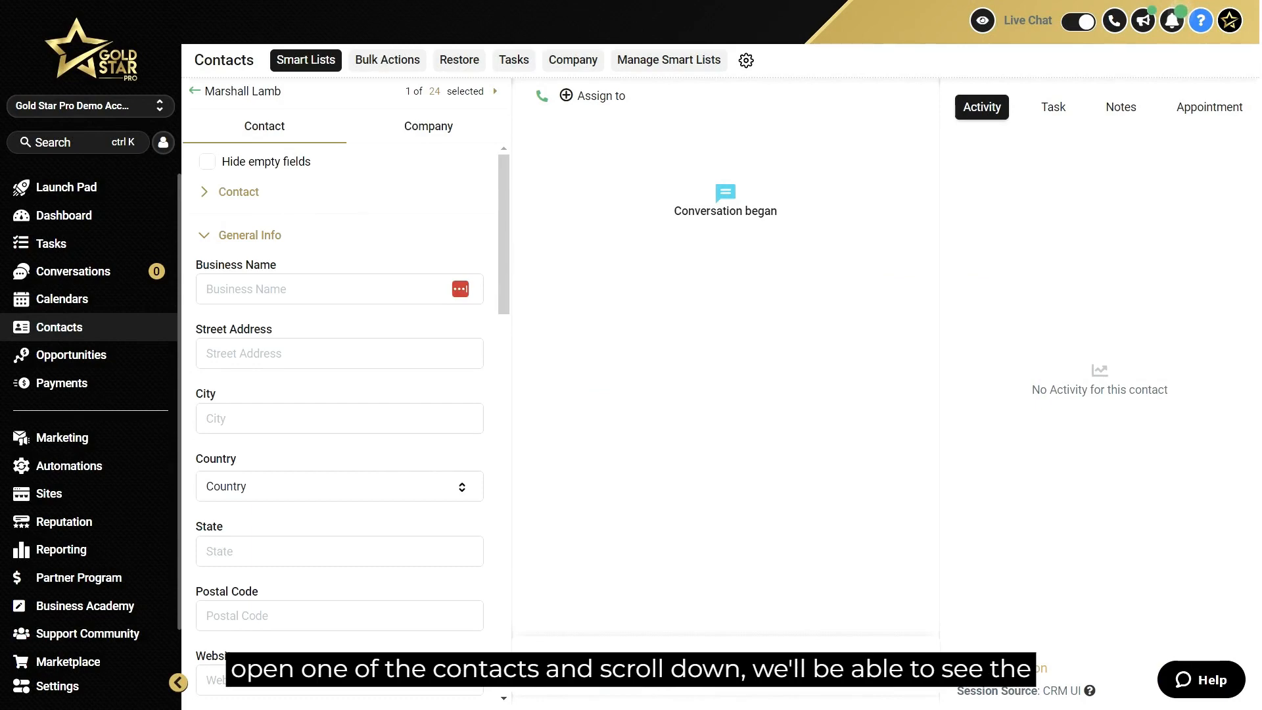
scroll(340, 394, down, 3)
scroll(339, 394, down, 5)
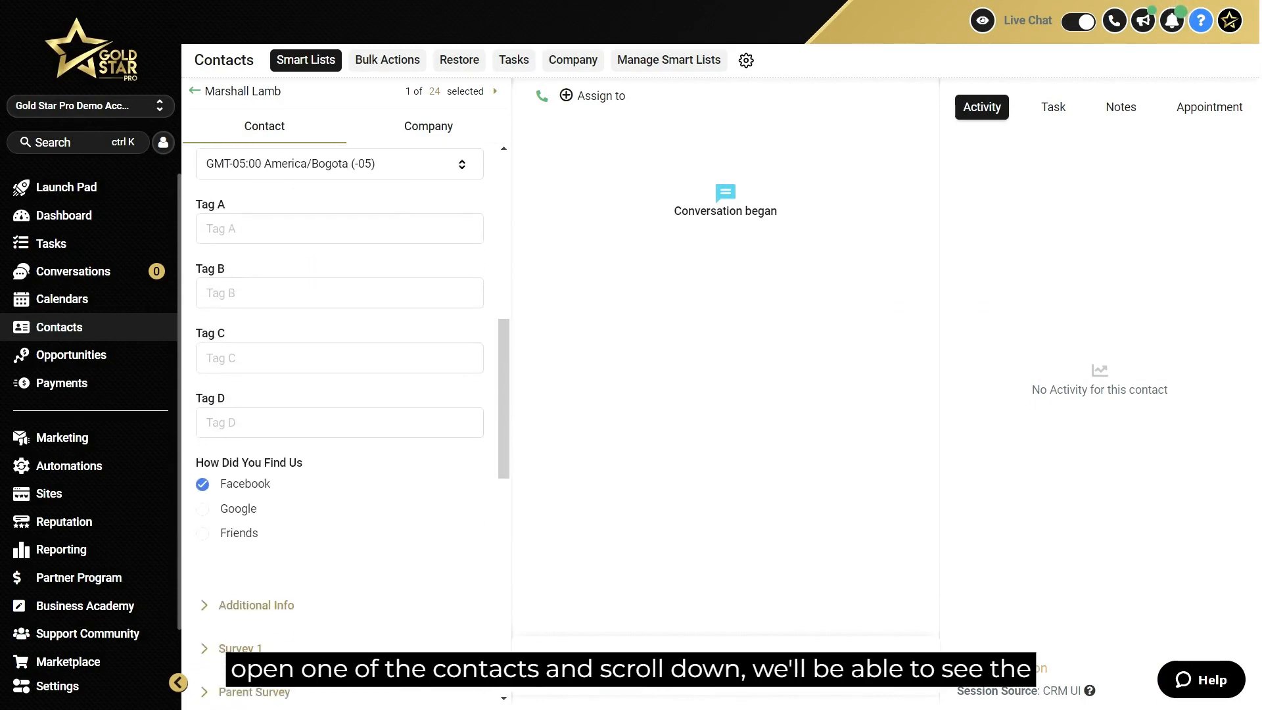